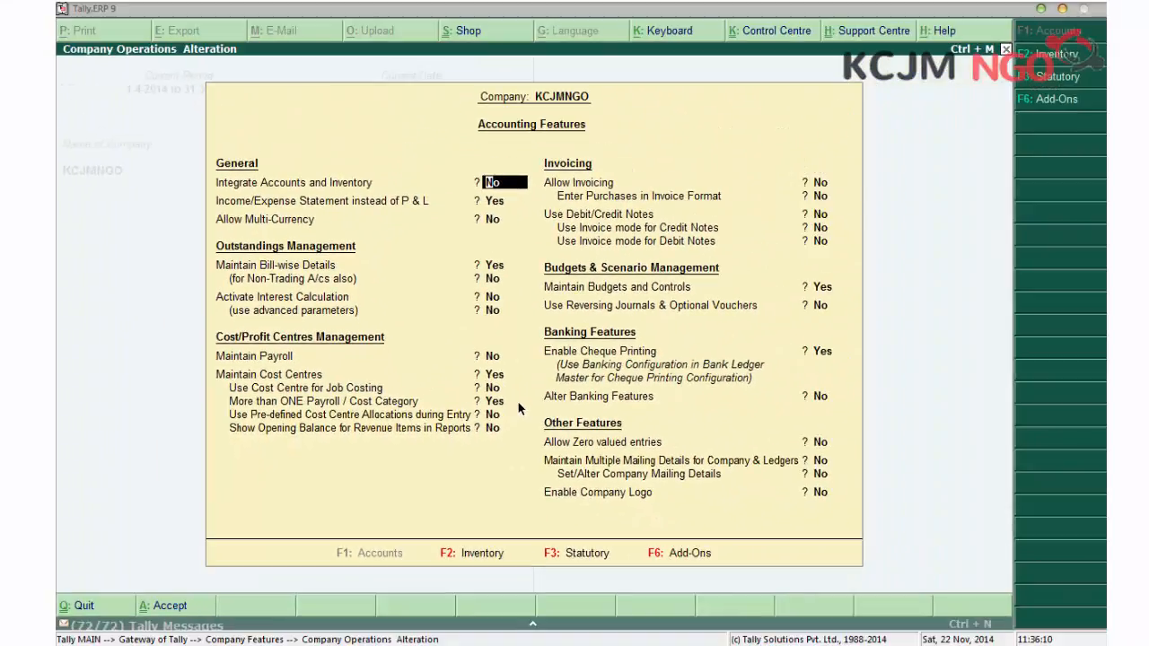
# Leave the company features and create a single cost category named Project Wise Expenditures.
pyautogui.press('Escape')
pyautogui.press('y')
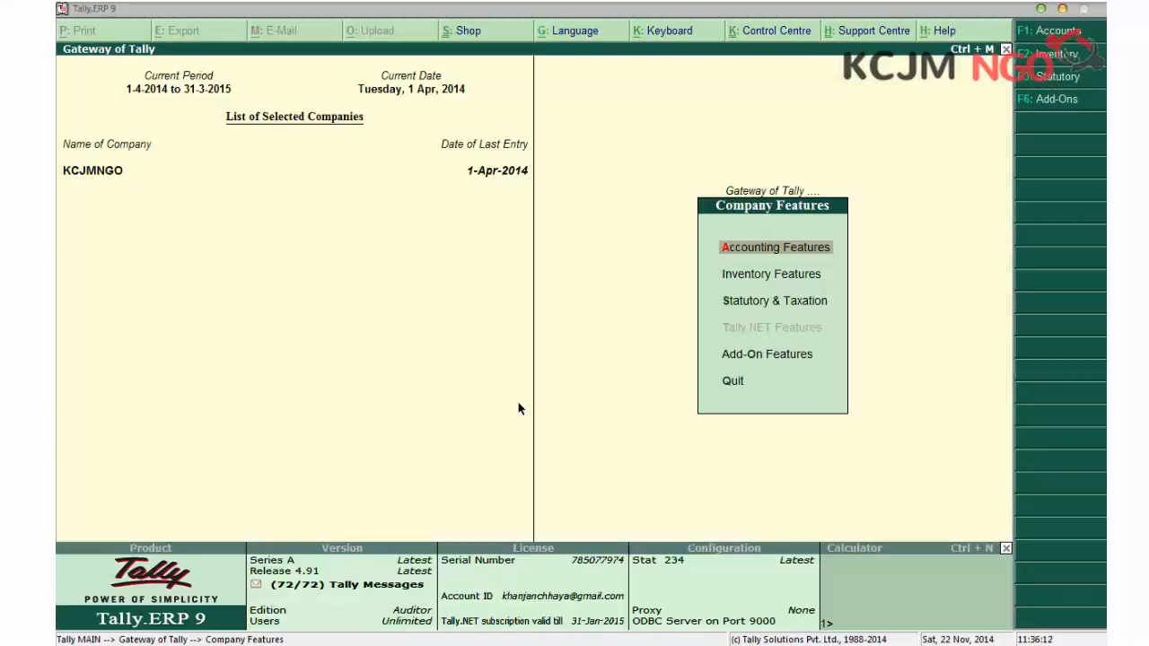
pyautogui.press('Escape')
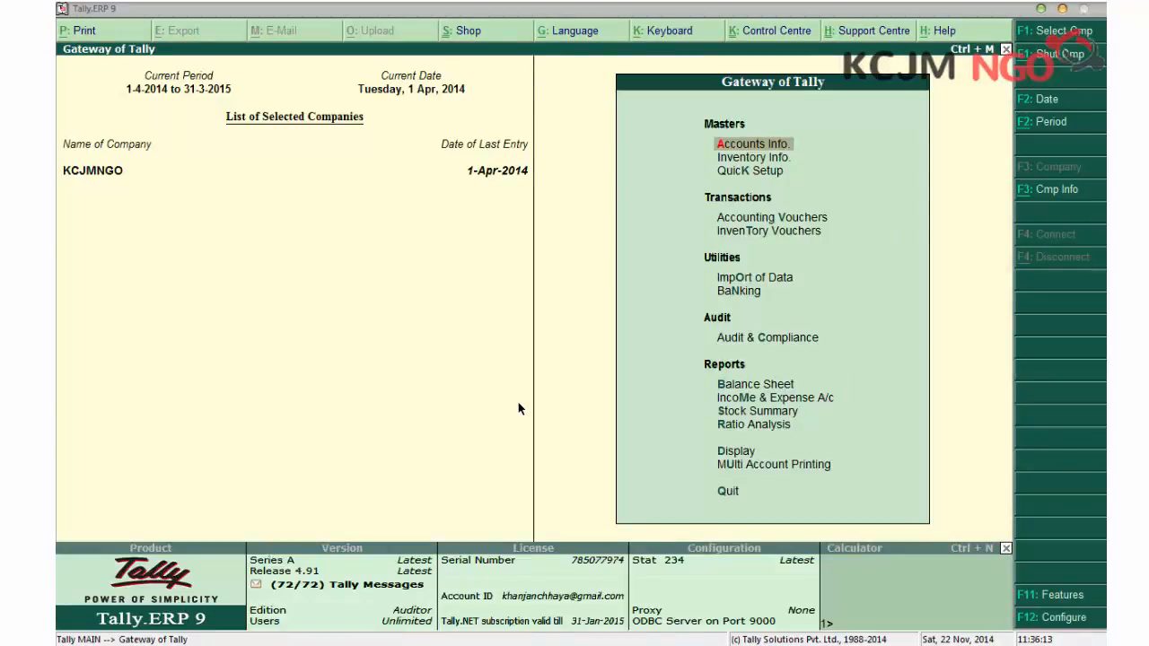
pyautogui.click(730, 149)
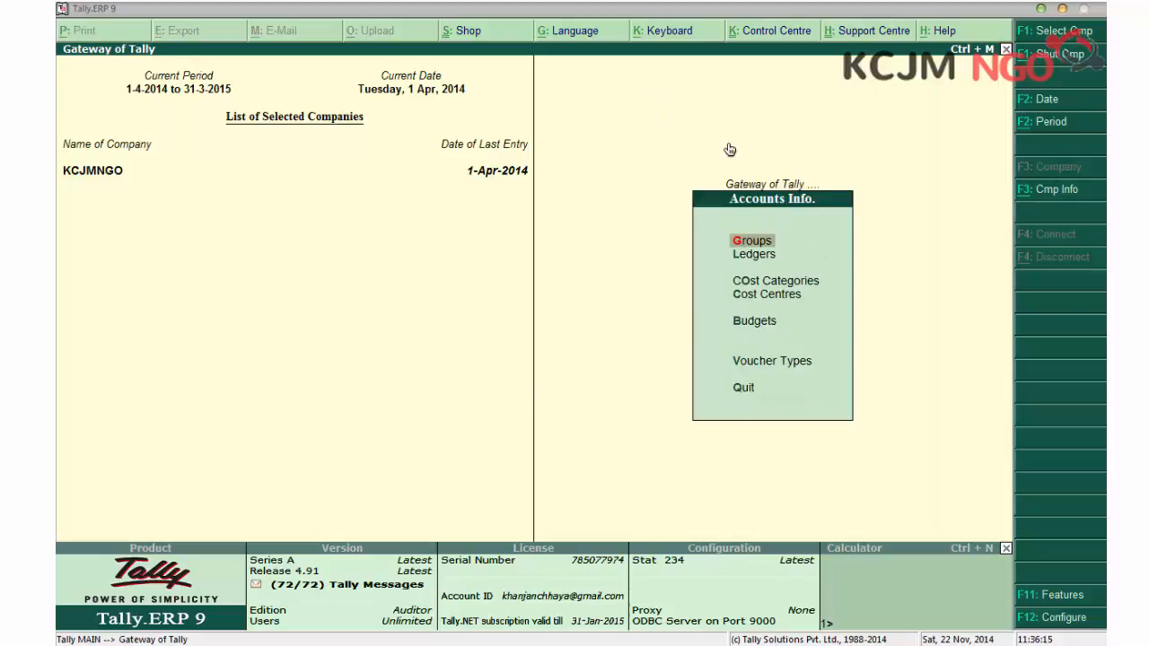
pyautogui.click(761, 282)
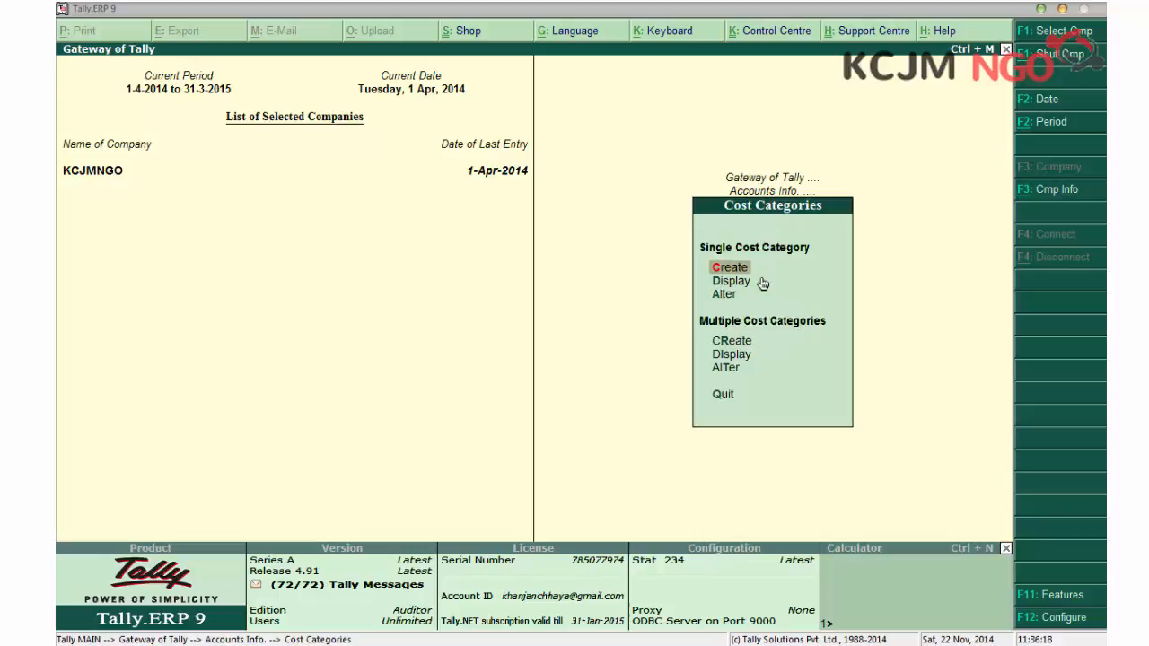
pyautogui.press('Return')
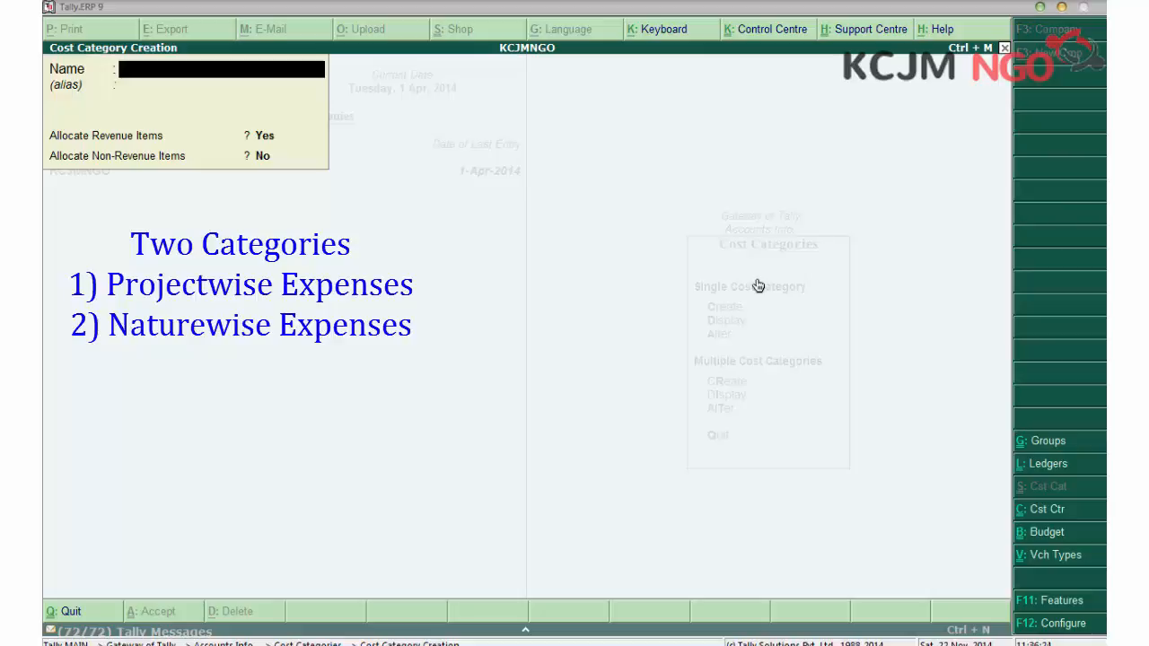
pyautogui.write('Project Wise Expend')
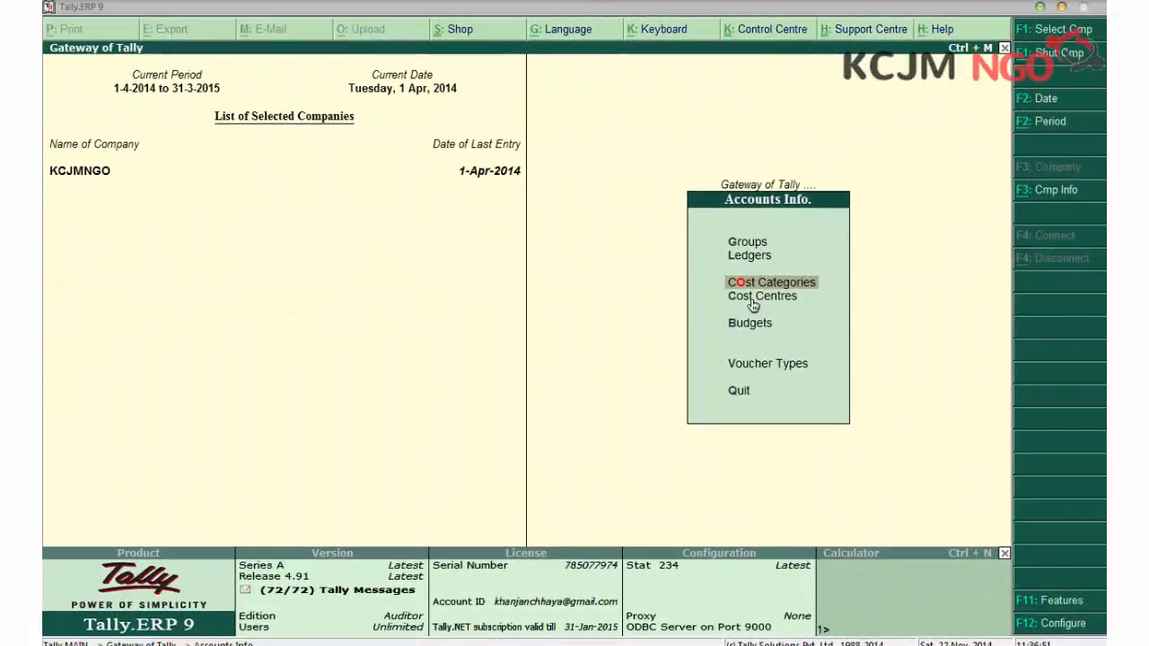
# Try to create a single cost centre named Project A in the Project Wise Expenditures category.
pyautogui.click(752, 301)
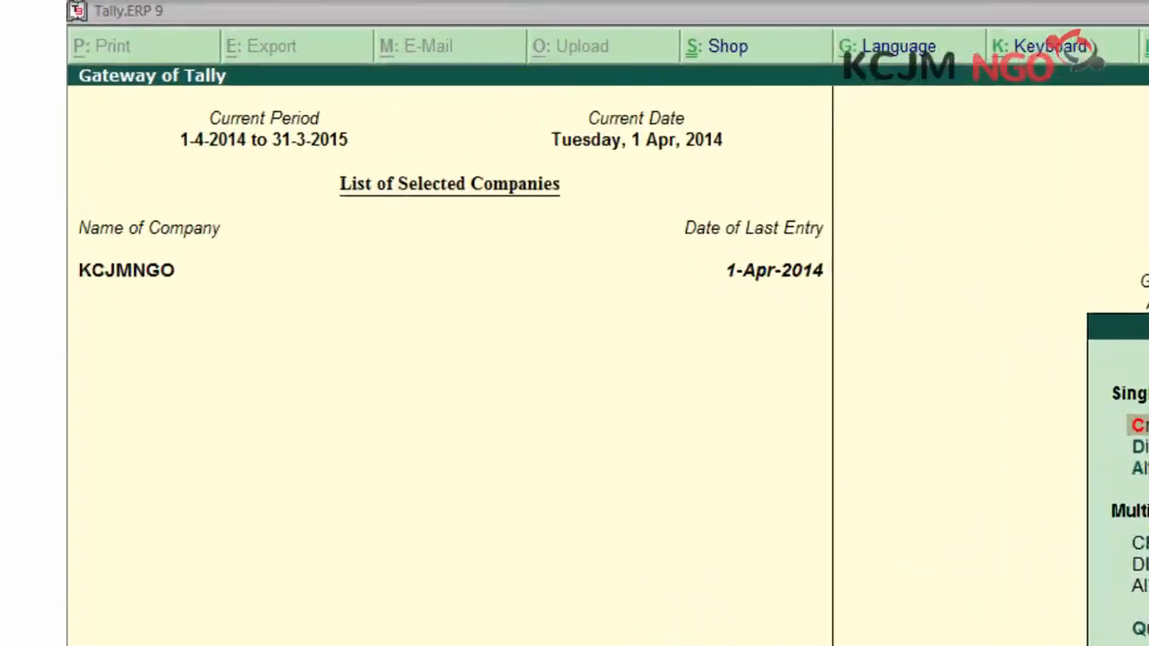
pyautogui.press('Return')
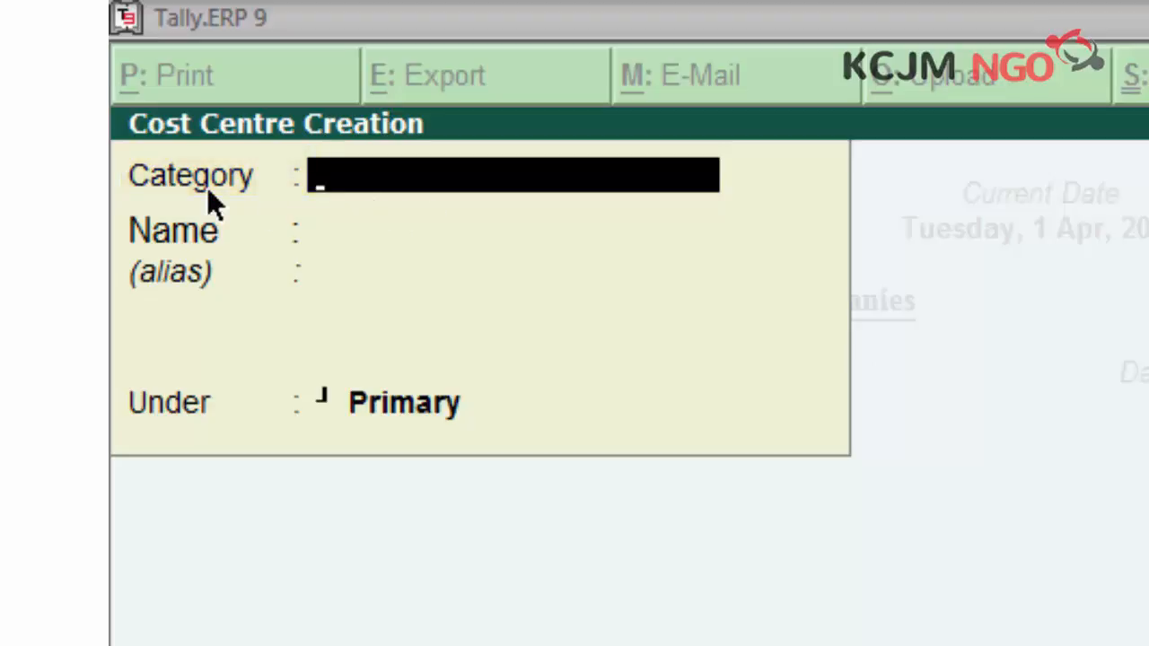
pyautogui.press('Return')
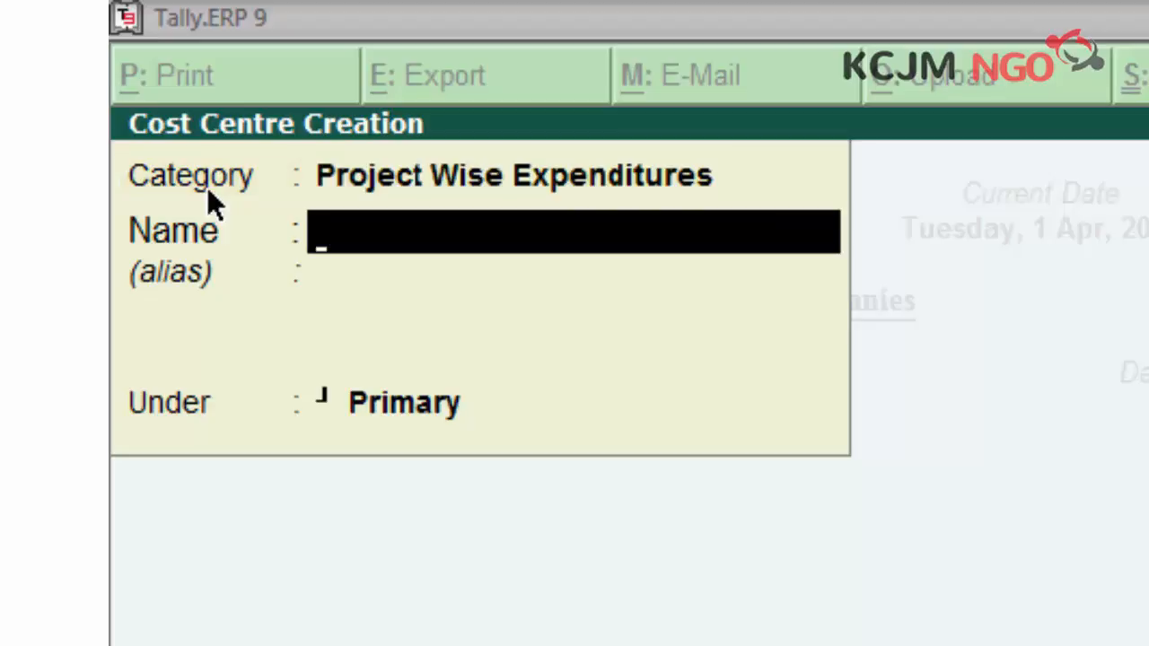
pyautogui.write('R')
pyautogui.write('Project')
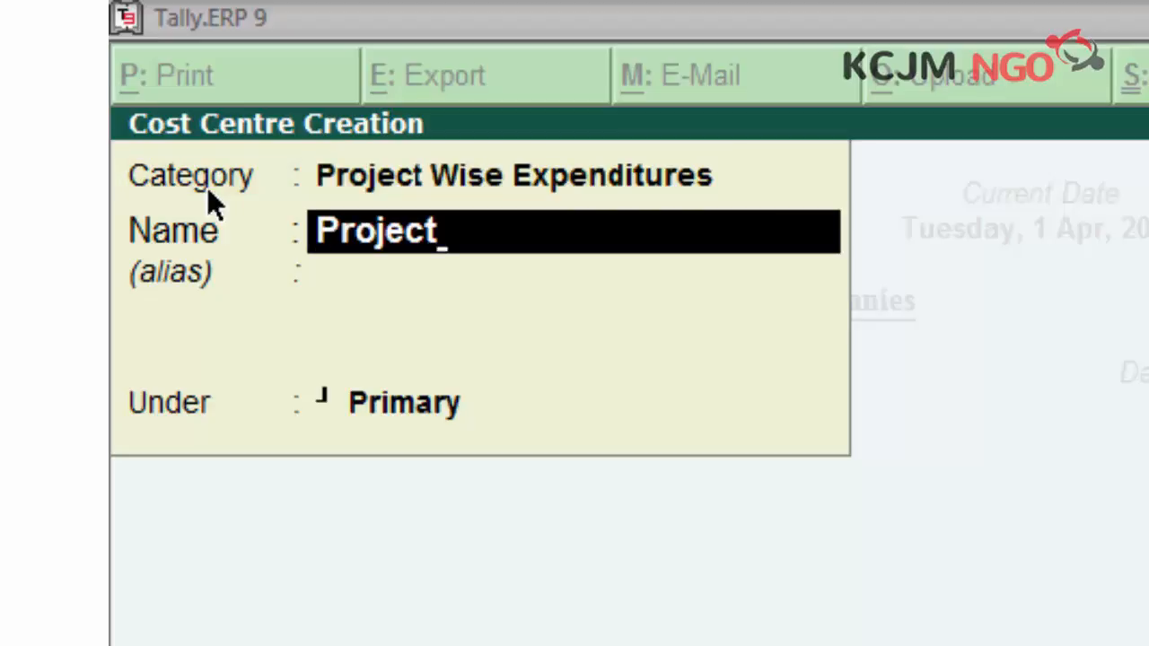
pyautogui.write(' A')
pyautogui.press('Home')
pyautogui.press('Escape')
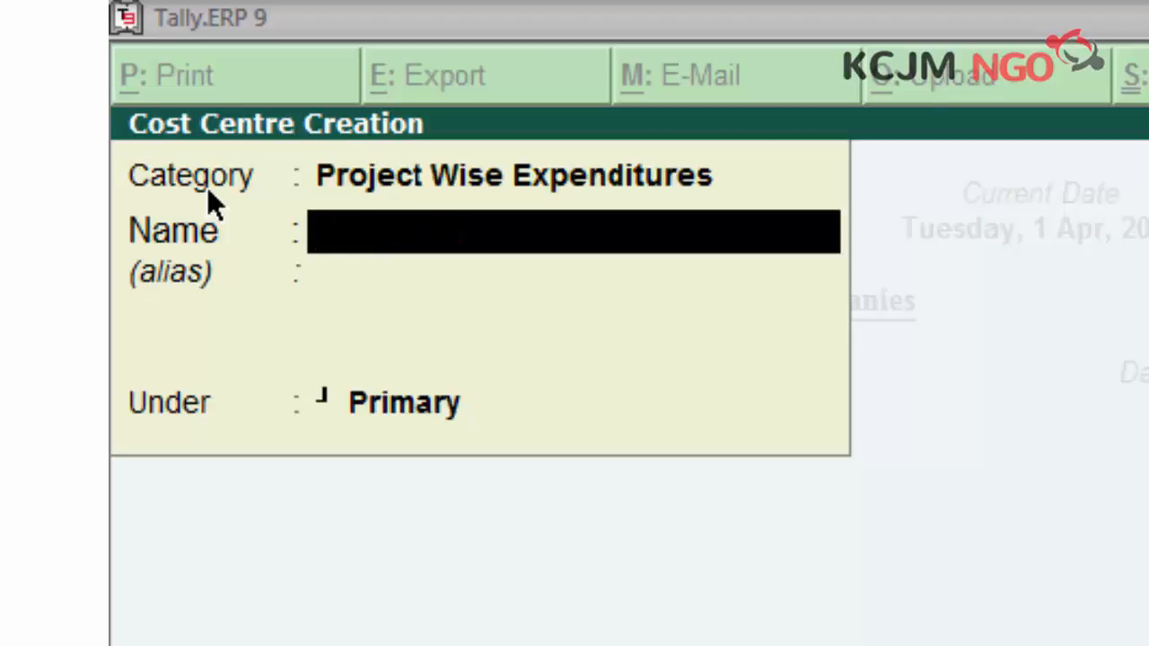
# Leave cost centre creation and look through the existing cost centres whose names match "Pro".
pyautogui.press('Escape')
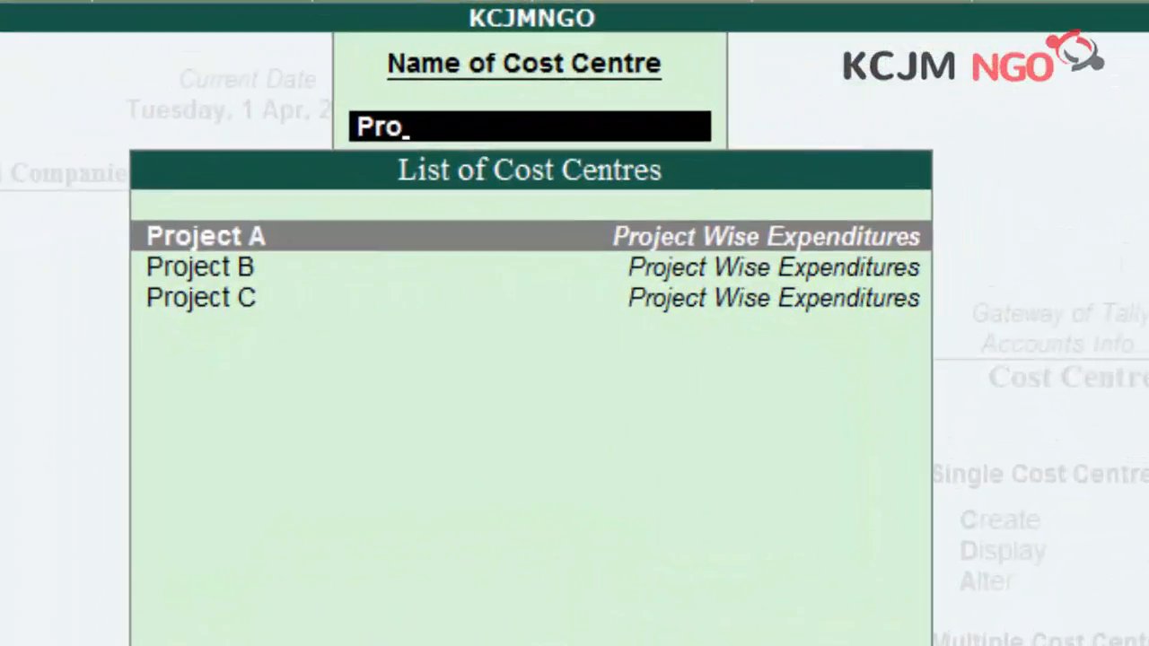
pyautogui.press('Down')
pyautogui.press('Down')
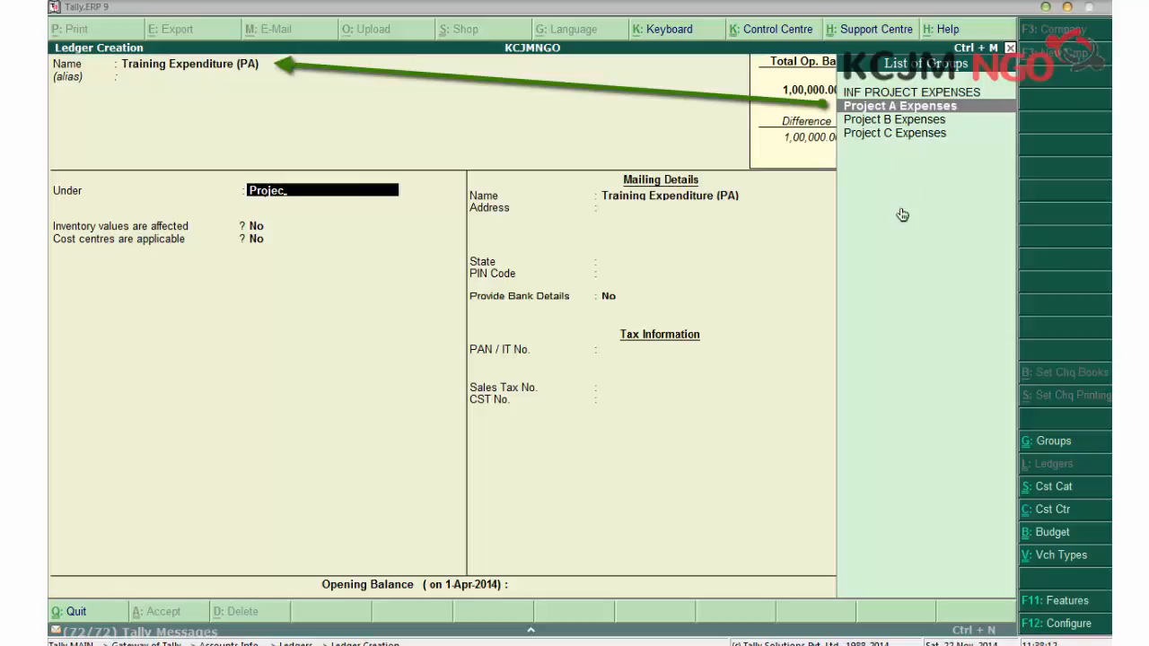
# Discard the unfinished Training Expenditure (PA) ledger and quit ledger creation.
pyautogui.press('Escape')
pyautogui.press('Escape')
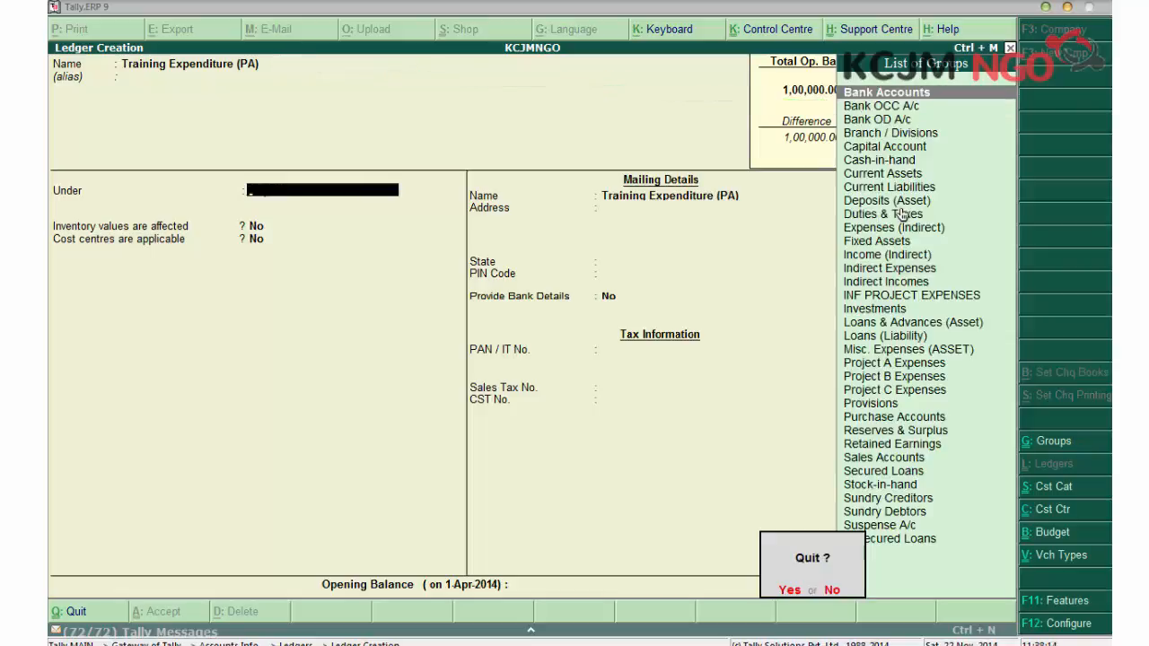
pyautogui.press('Return')
# Open the single-ledger alteration list, filter it by "Pa" and look through the Project A ledgers.
pyautogui.press('Down')
pyautogui.press('Down')
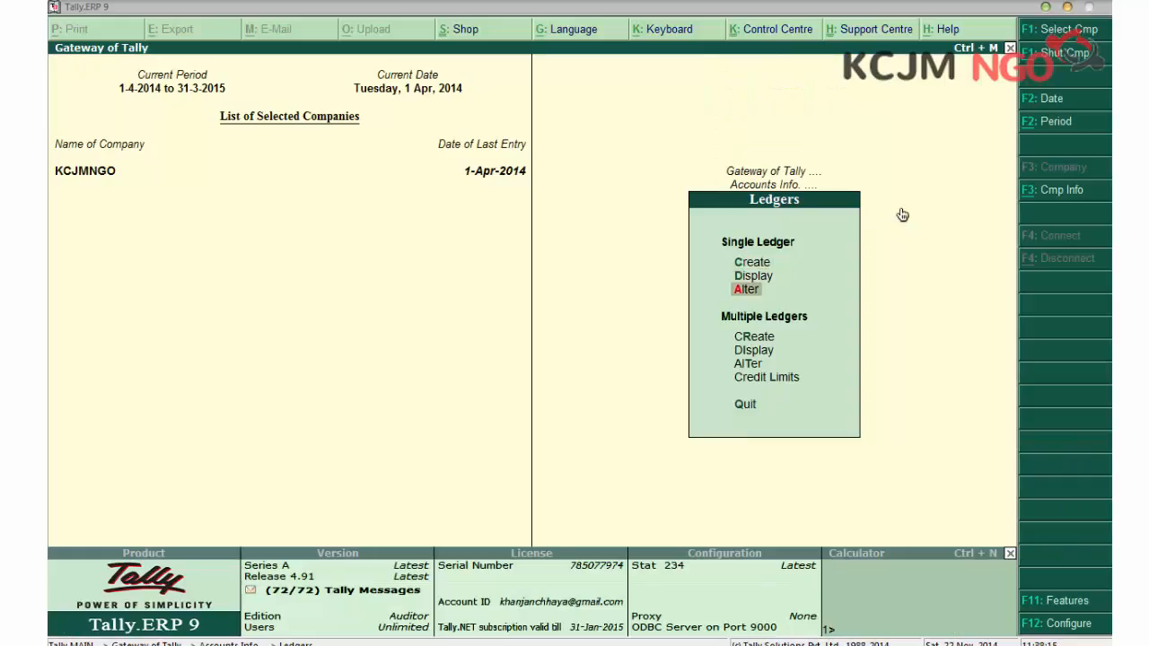
pyautogui.press('Return')
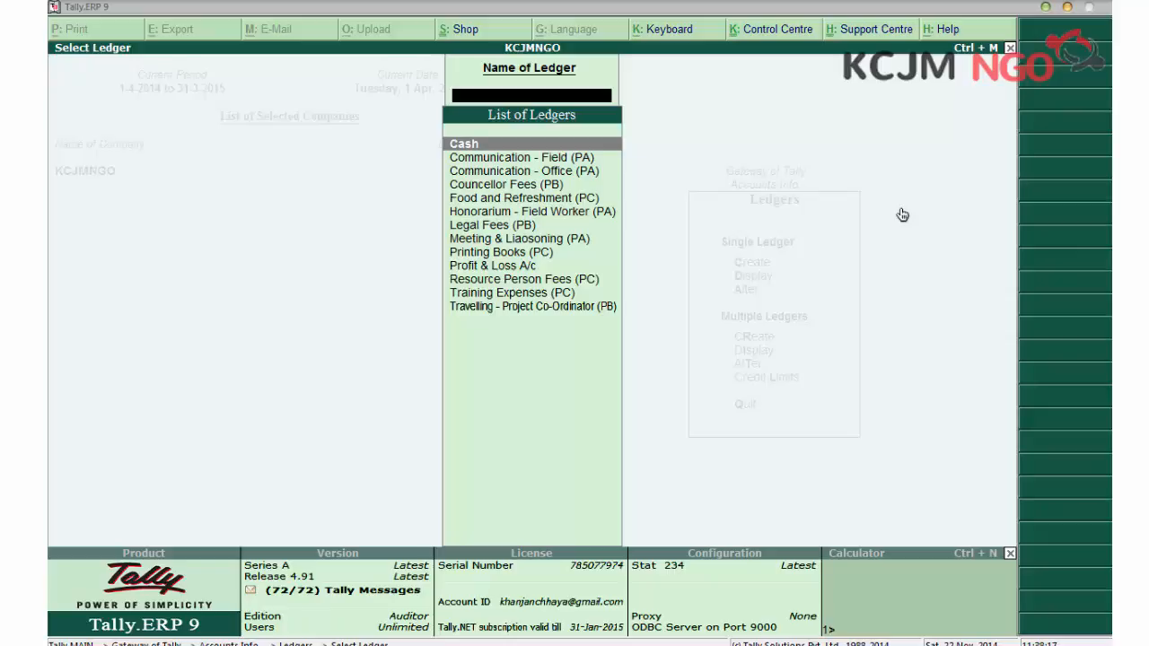
pyautogui.write('Pa')
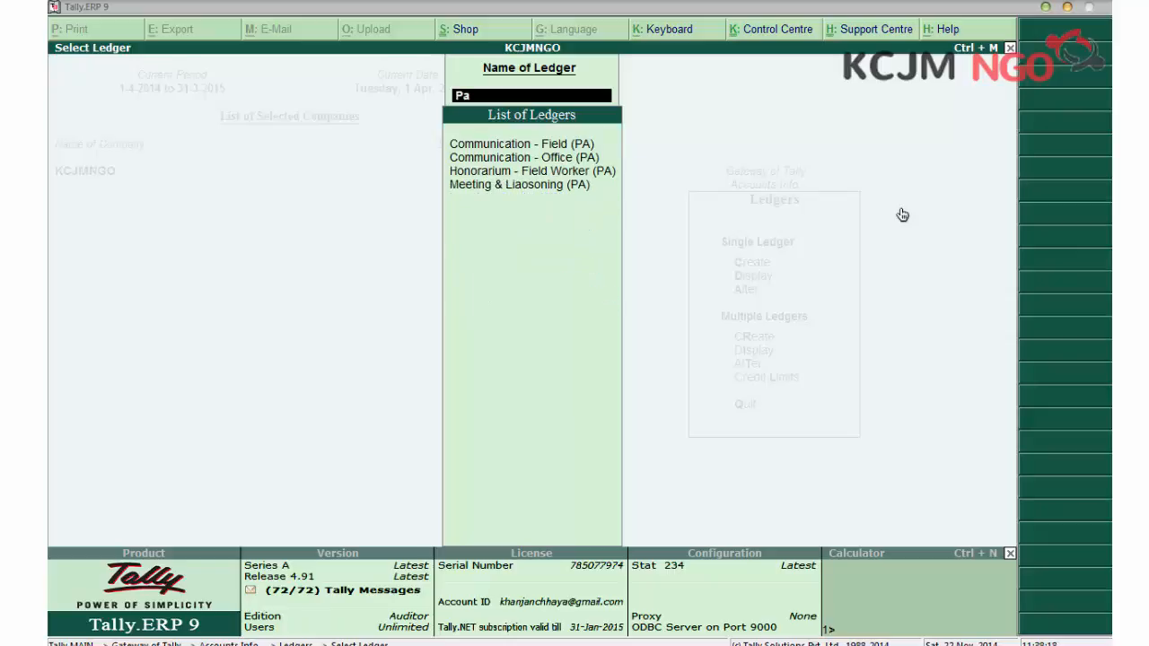
pyautogui.press('Down')
pyautogui.press('Down')
pyautogui.press('Down')
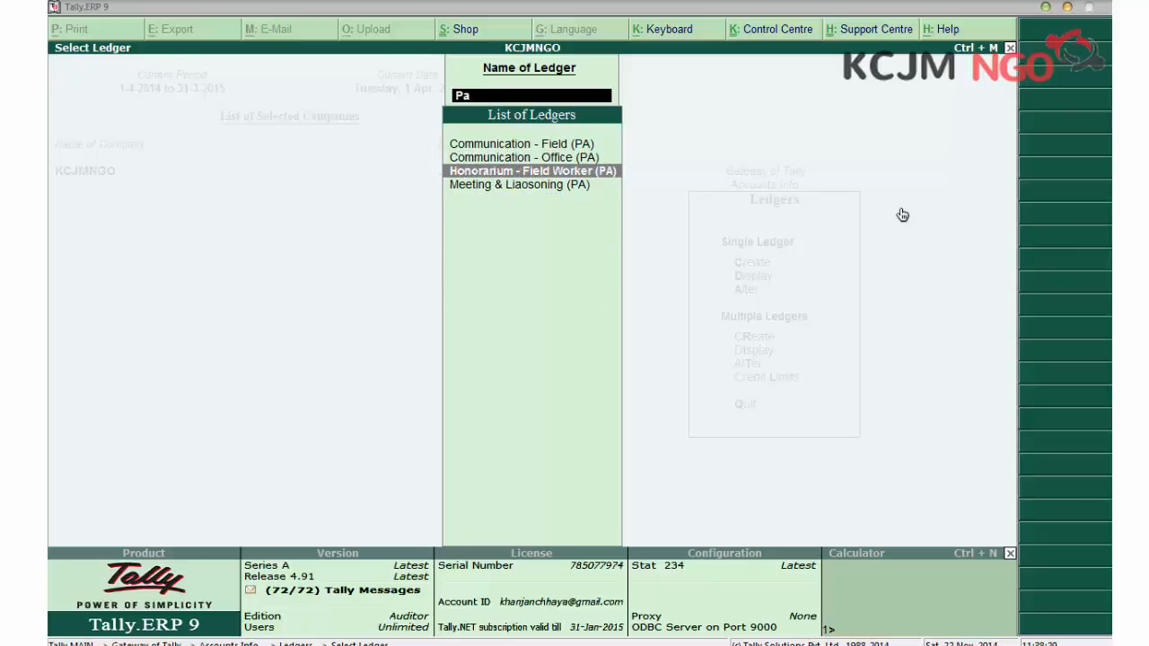
# Filter the ledger list by "PB" and by "PC" to review those projects' ledgers, and return to the Gateway of Tally.
pyautogui.press('BackSpace')
pyautogui.write('B')
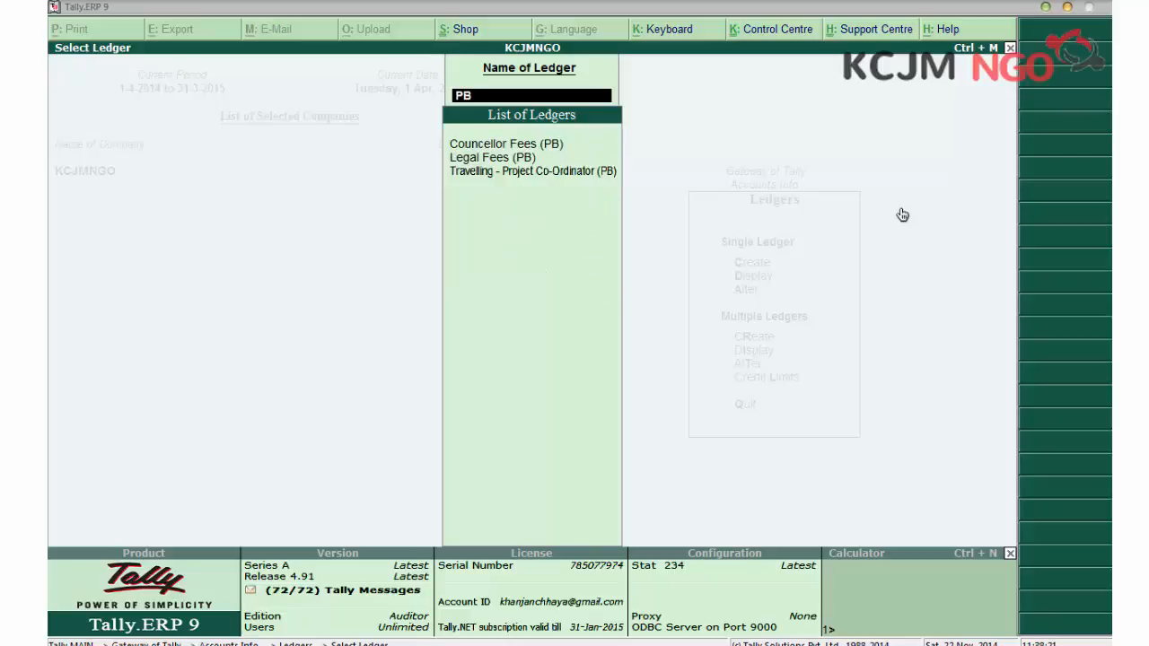
pyautogui.press('BackSpace')
pyautogui.write('C')
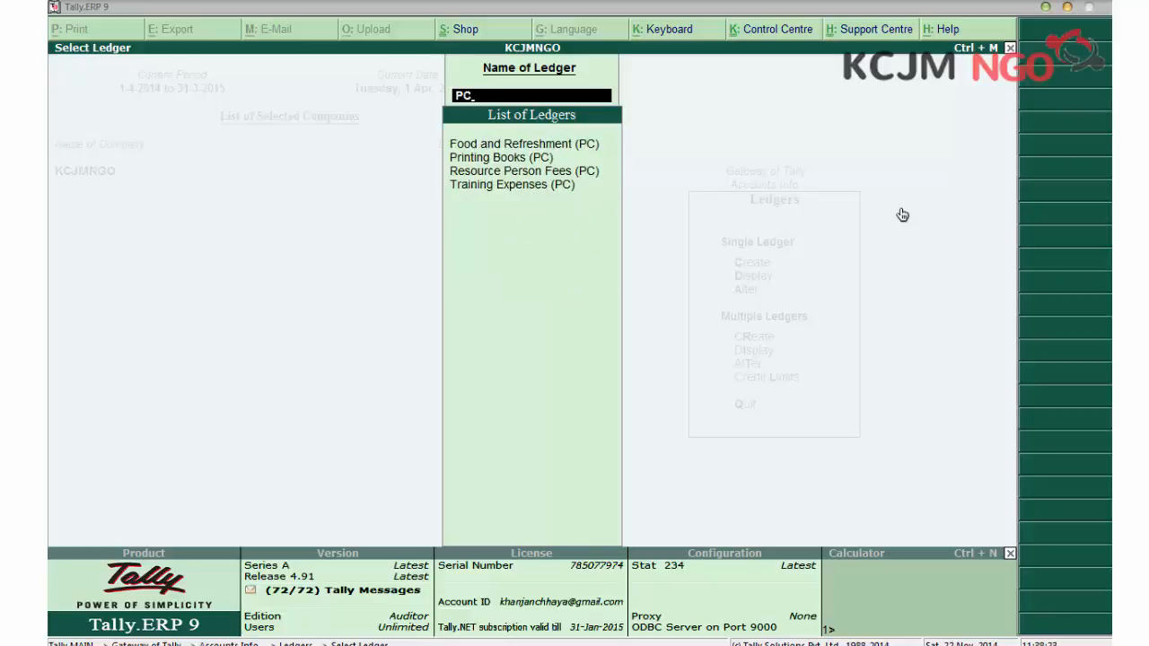
pyautogui.press('BackSpace')
pyautogui.press('BackSpace')
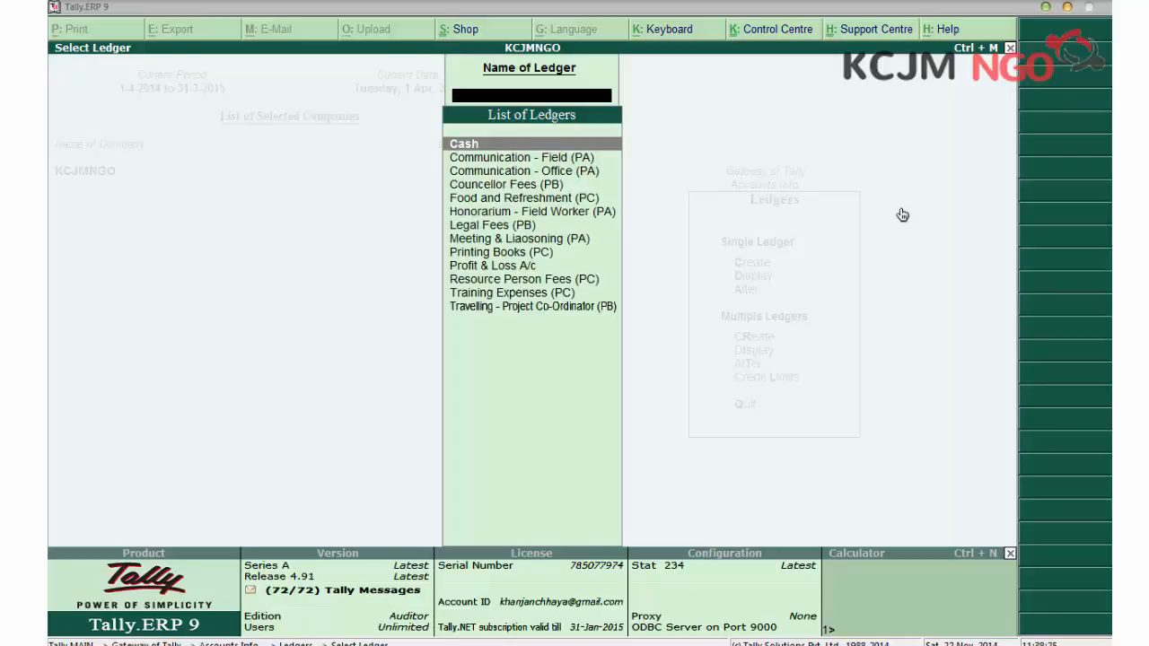
pyautogui.press('Escape')
pyautogui.press('Escape')
pyautogui.press('Escape')
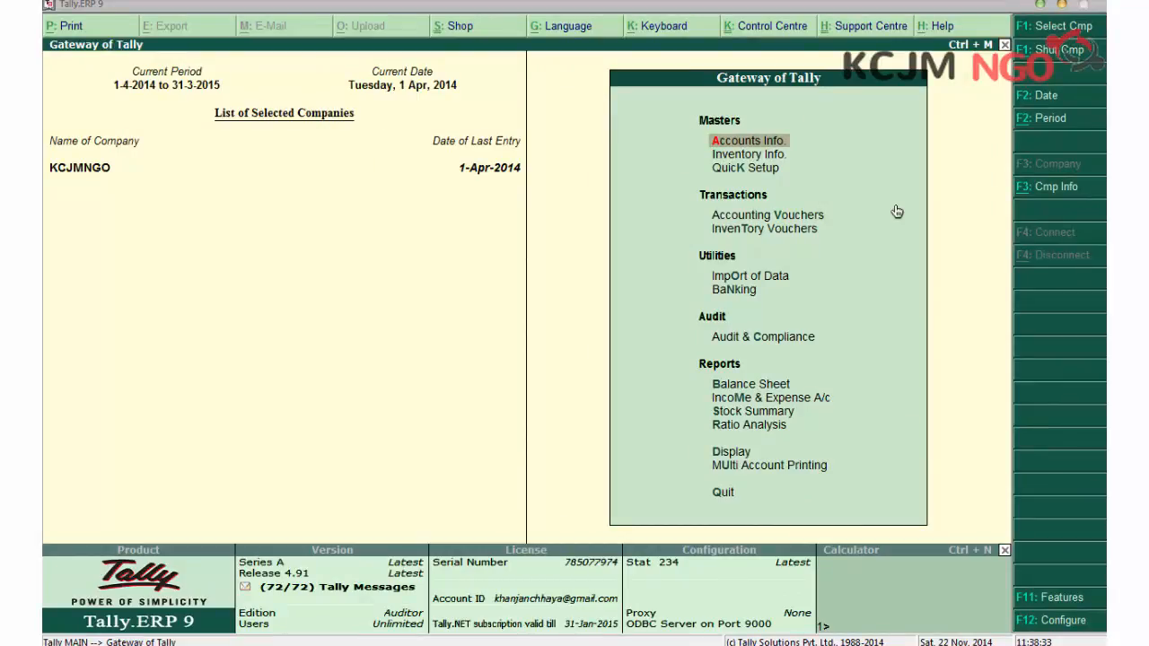
pyautogui.press('Down')
pyautogui.press('Down')
pyautogui.press('Down')
pyautogui.press('Down')
pyautogui.press('Up')
pyautogui.press('Up')
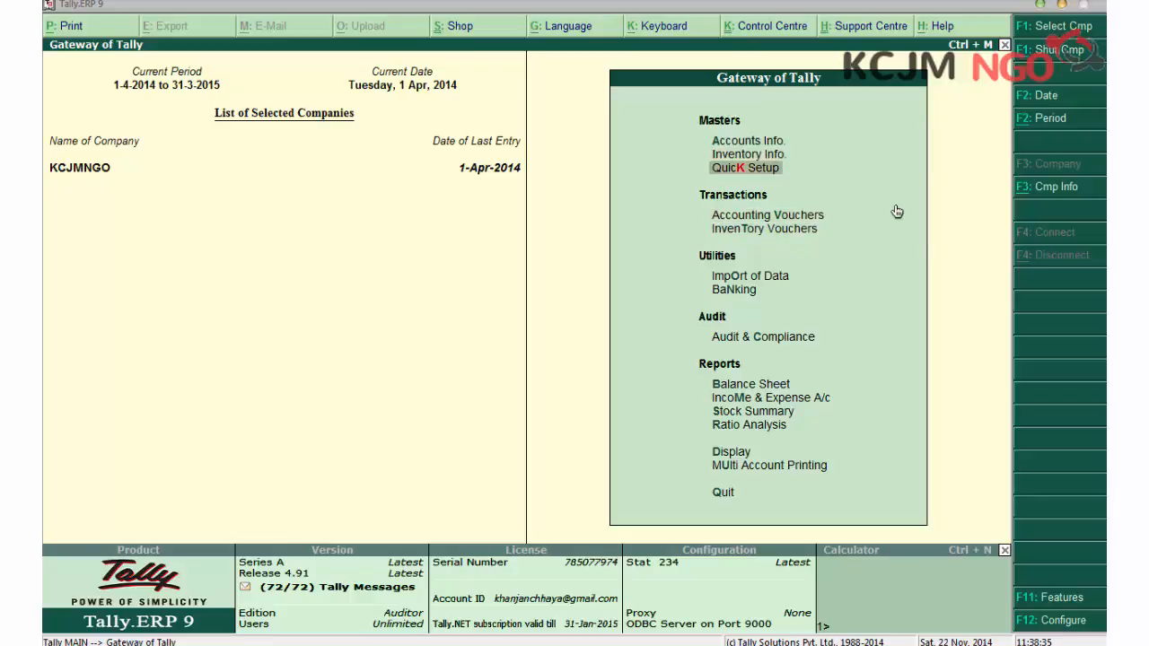
pyautogui.press('Up')
pyautogui.press('Up')
# Try to create a single cost centre named Stationary Exp in the Nature Wise Expenditures category, under Primary.
pyautogui.press('Return')
pyautogui.press('Down')
pyautogui.press('Down')
pyautogui.press('Down')
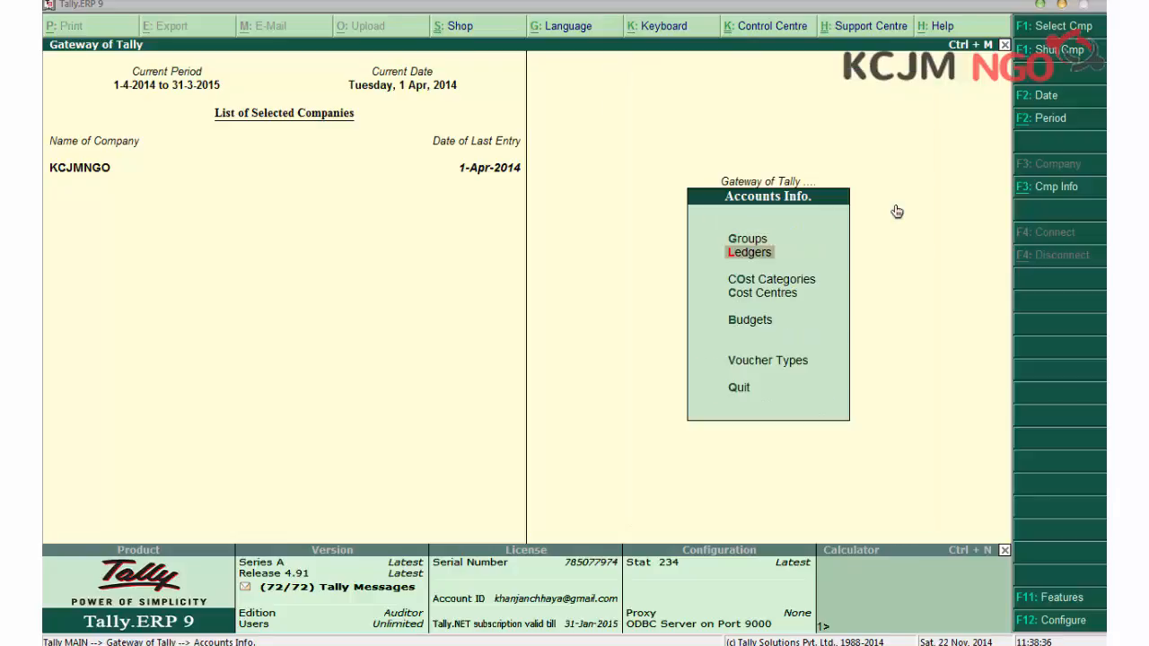
pyautogui.press('Return')
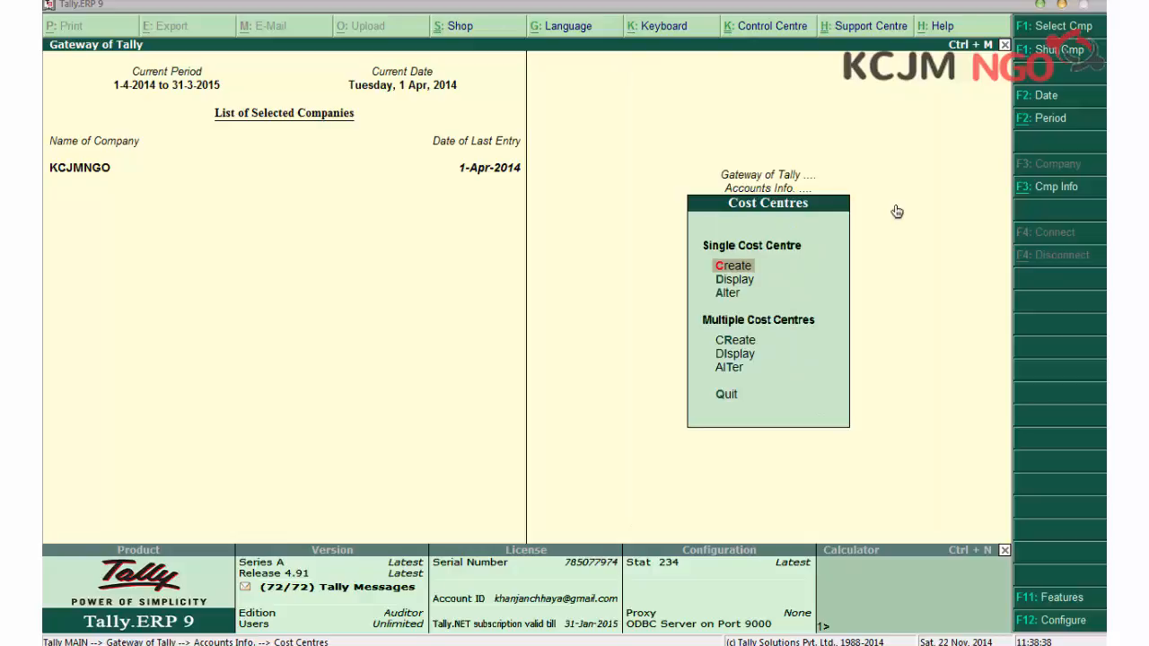
pyautogui.press('Return')
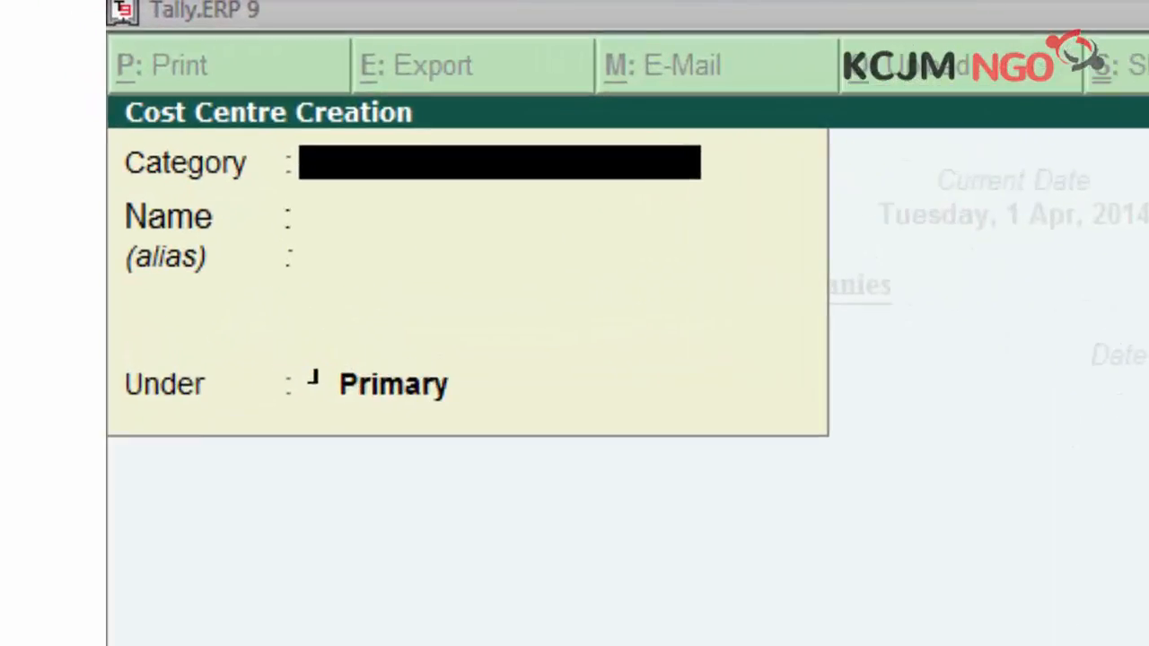
pyautogui.press('Return')
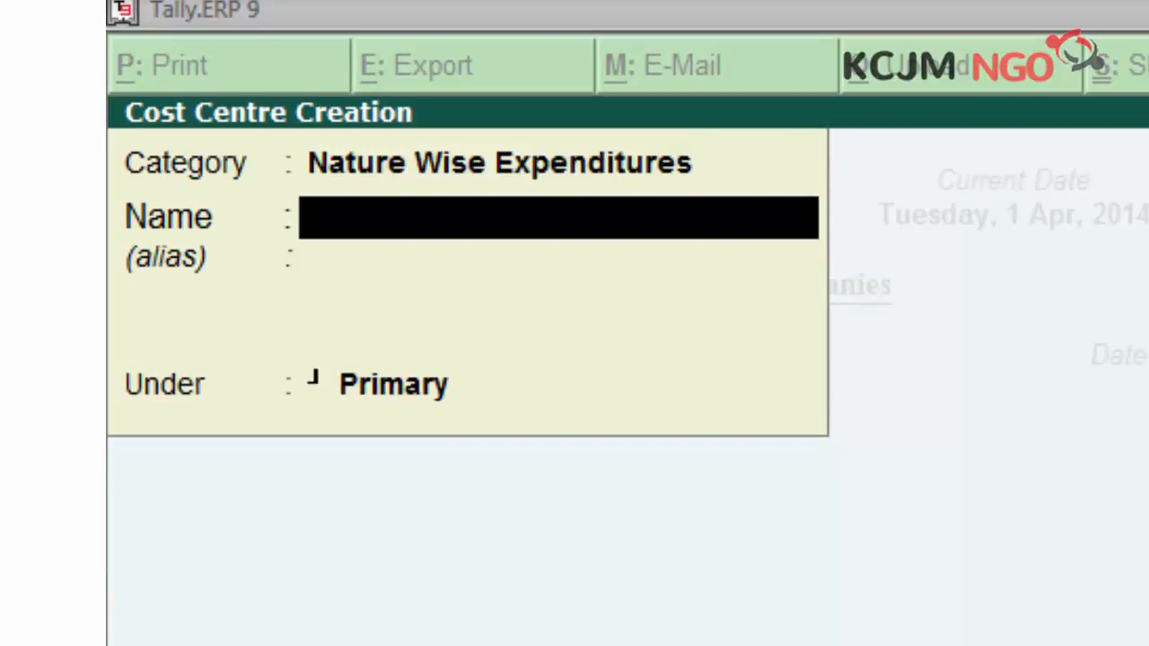
pyautogui.write('Stationary')
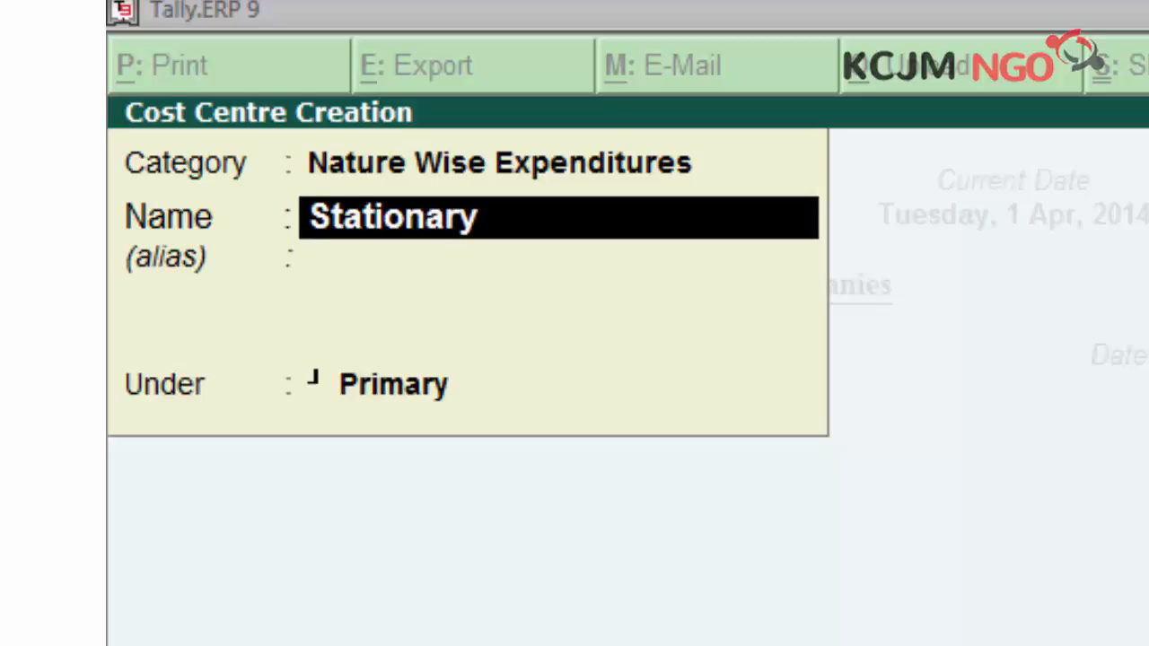
pyautogui.write(' Exp')
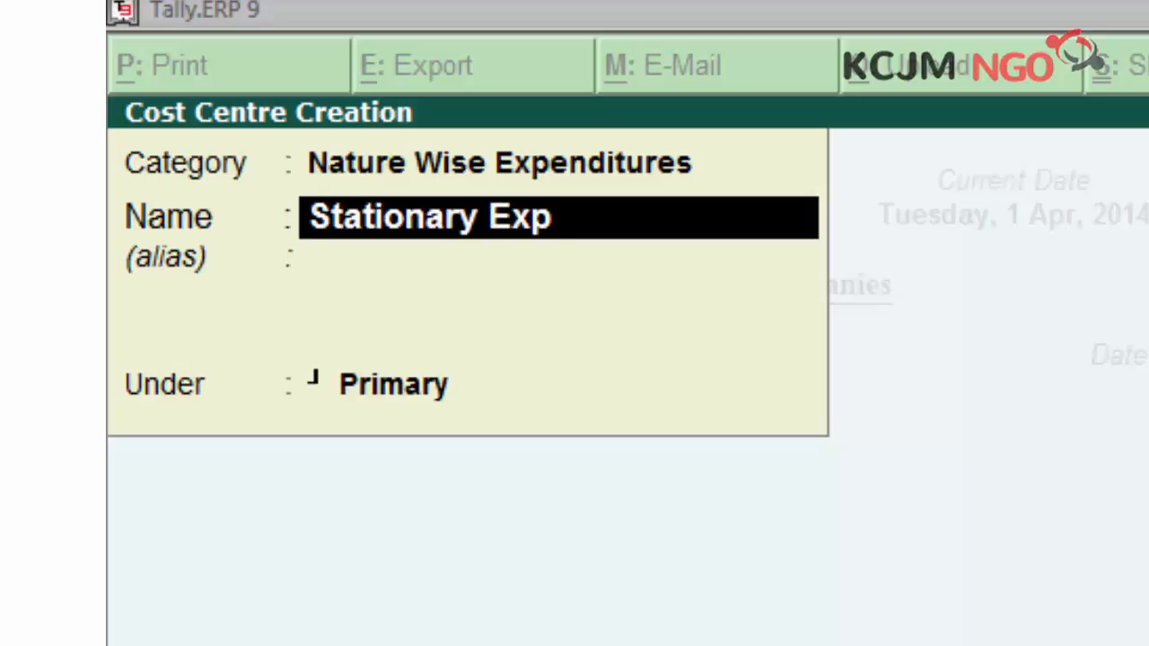
pyautogui.press('Return')
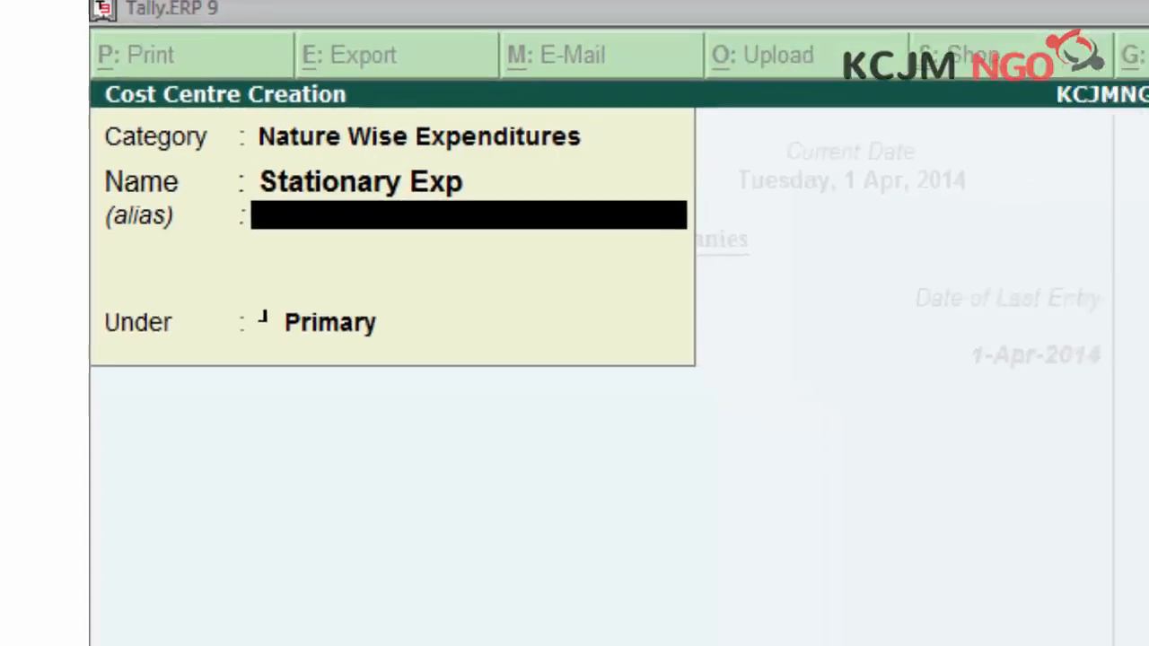
pyautogui.press('Return')
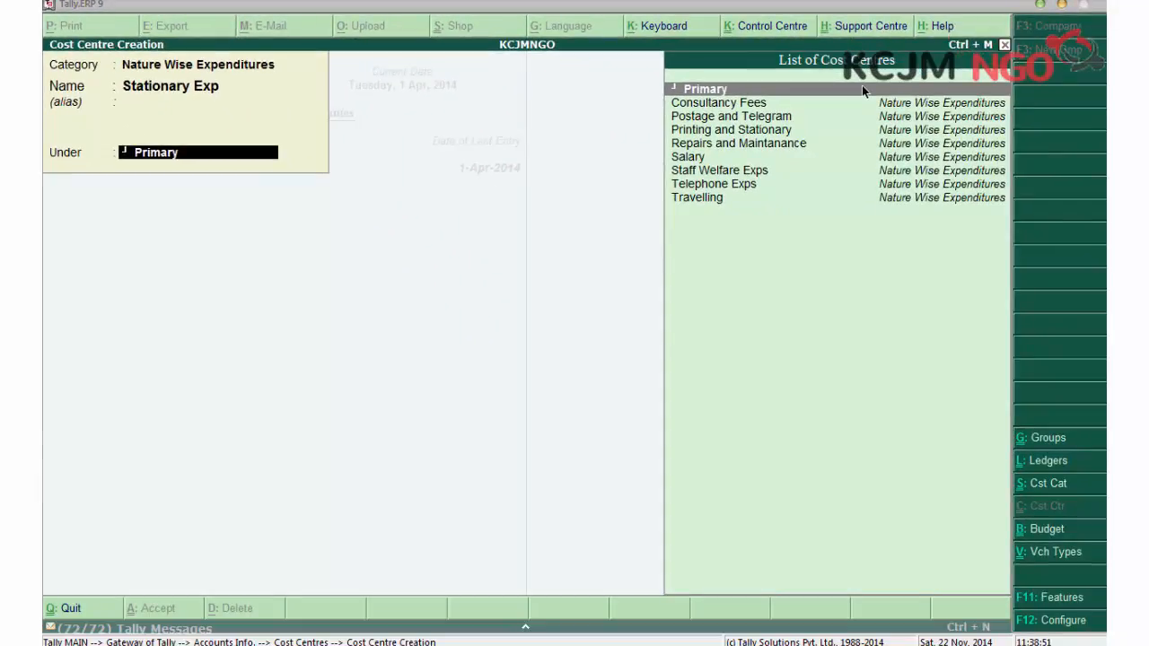
pyautogui.press('BackSpace')
pyautogui.press('BackSpace')
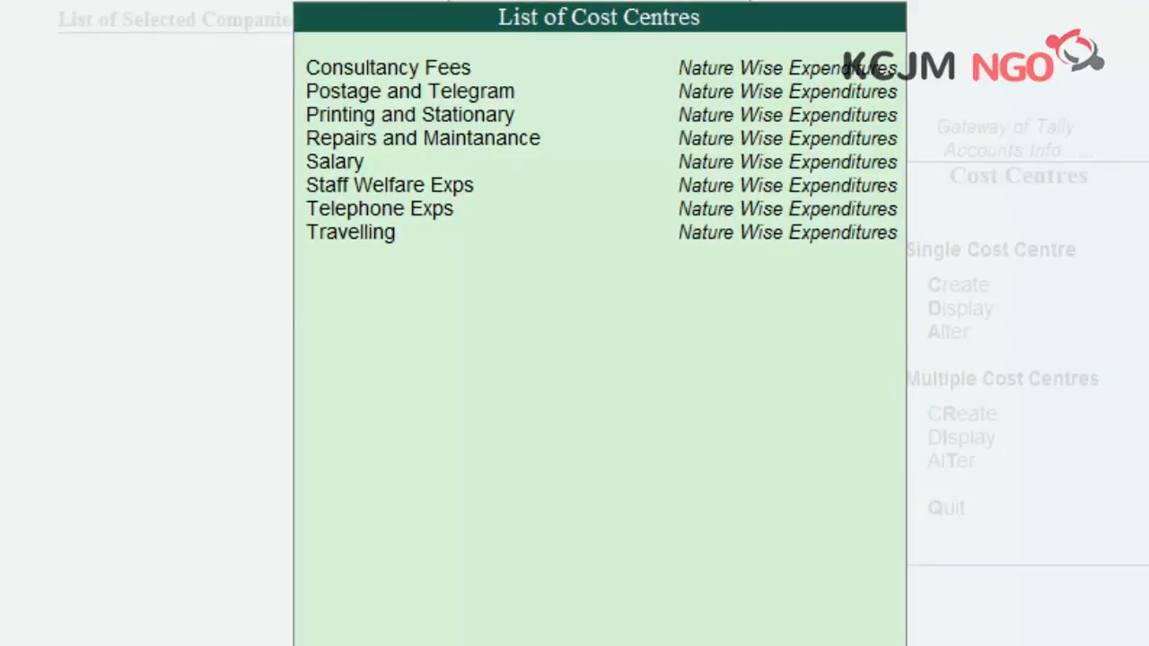
# Look through the existing Nature Wise Expenditures cost centres in the list of cost centres.
pyautogui.press('Down')
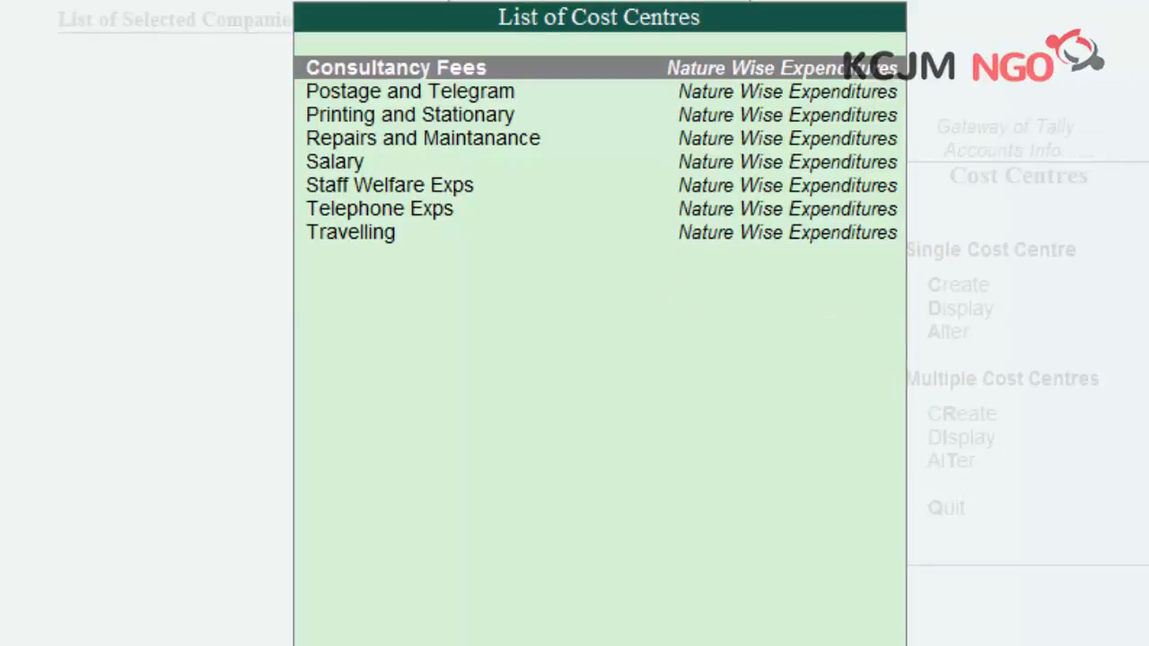
pyautogui.press('Down')
pyautogui.press('Down')
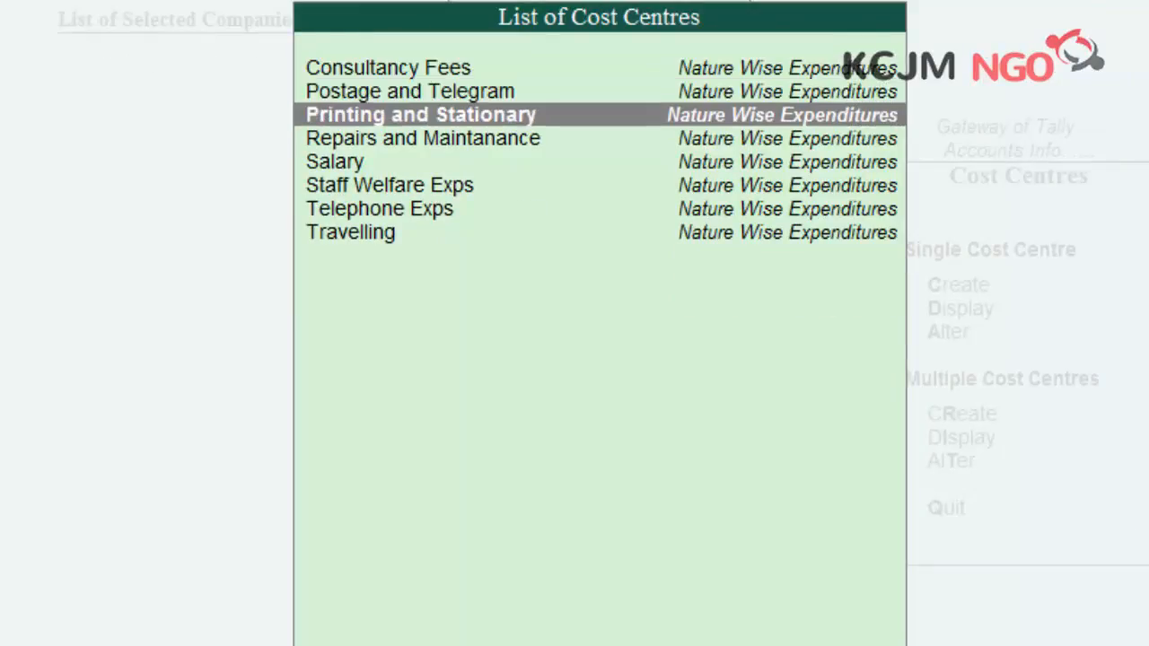
pyautogui.press('Down')
pyautogui.press('Down')
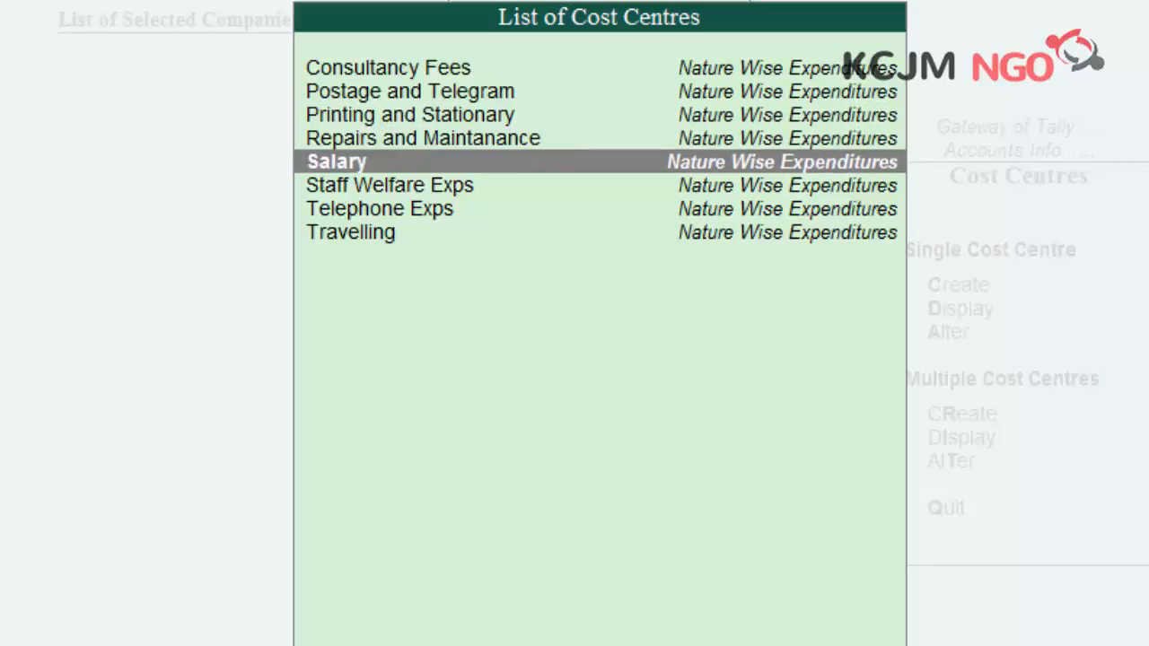
pyautogui.press('Down')
pyautogui.press('Down')
pyautogui.press('Down')
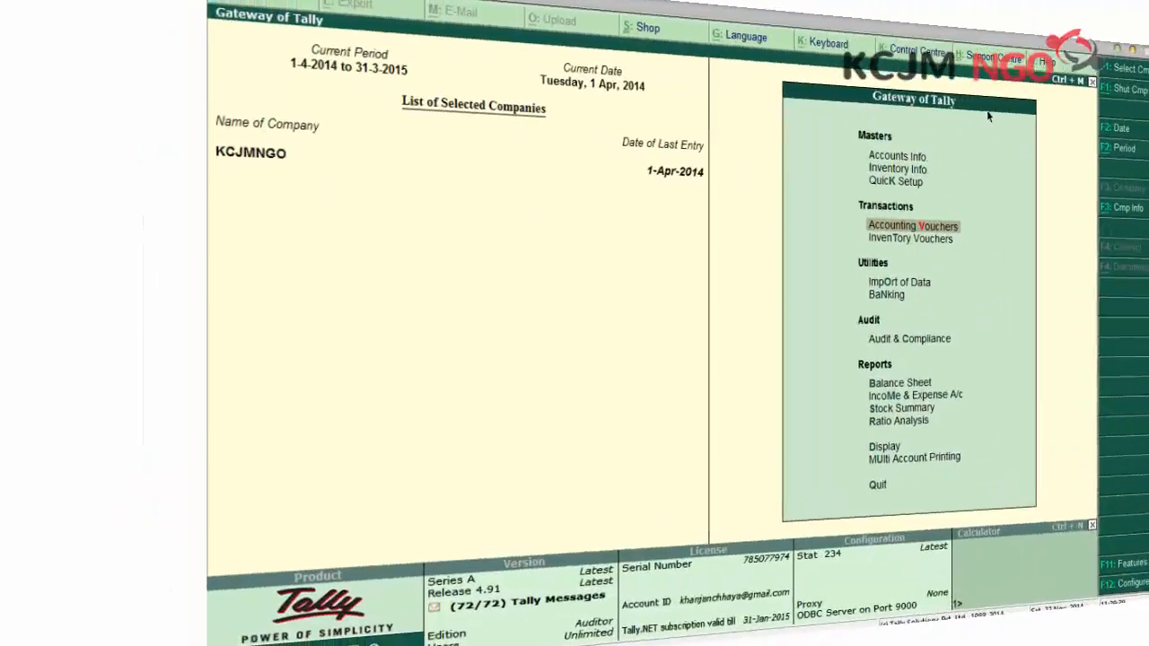
# Start a payment voucher and debit Communication - Field (PA) with 300.
pyautogui.press('Return')
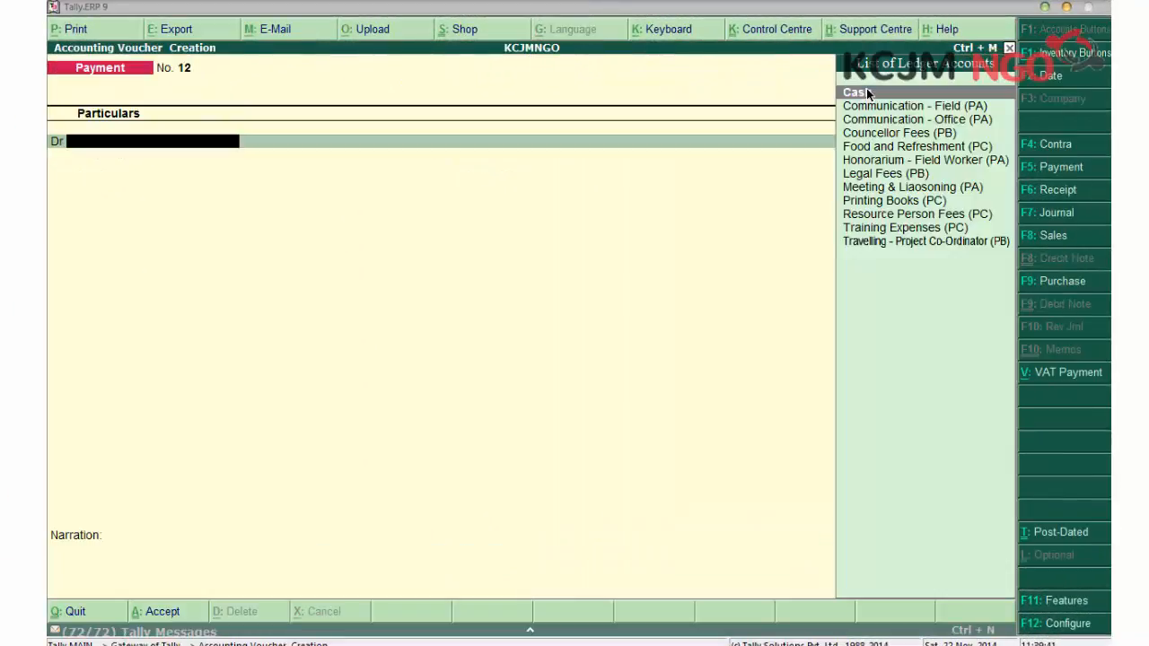
pyautogui.press('Down')
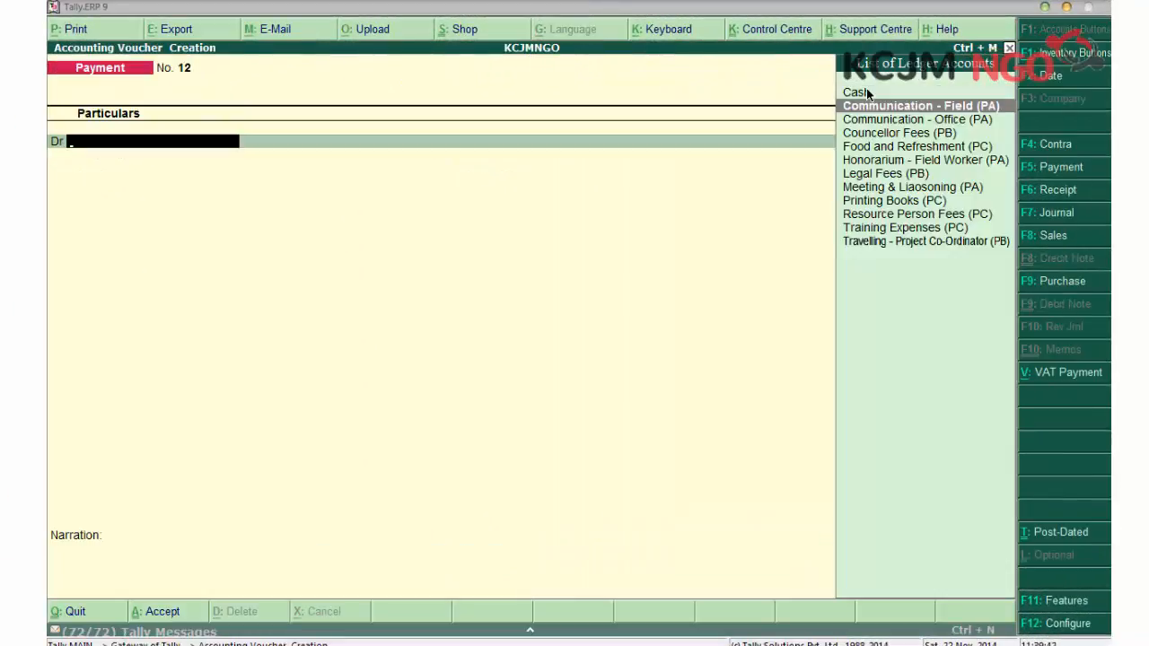
pyautogui.press('Return')
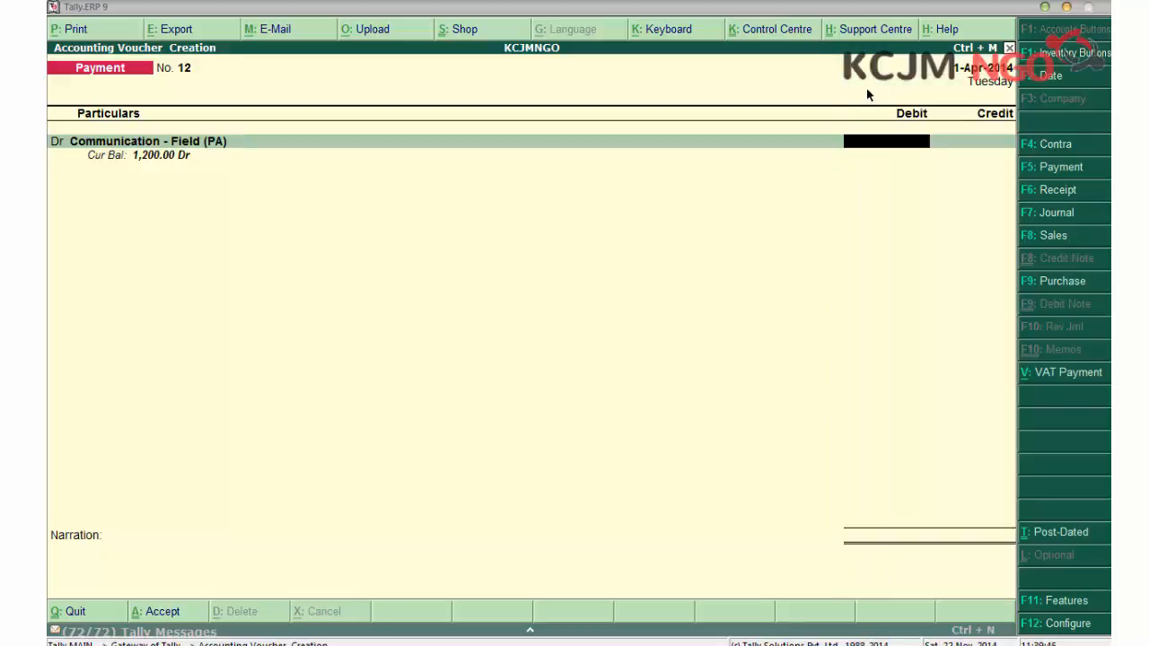
pyautogui.write('300')
pyautogui.press('Return')
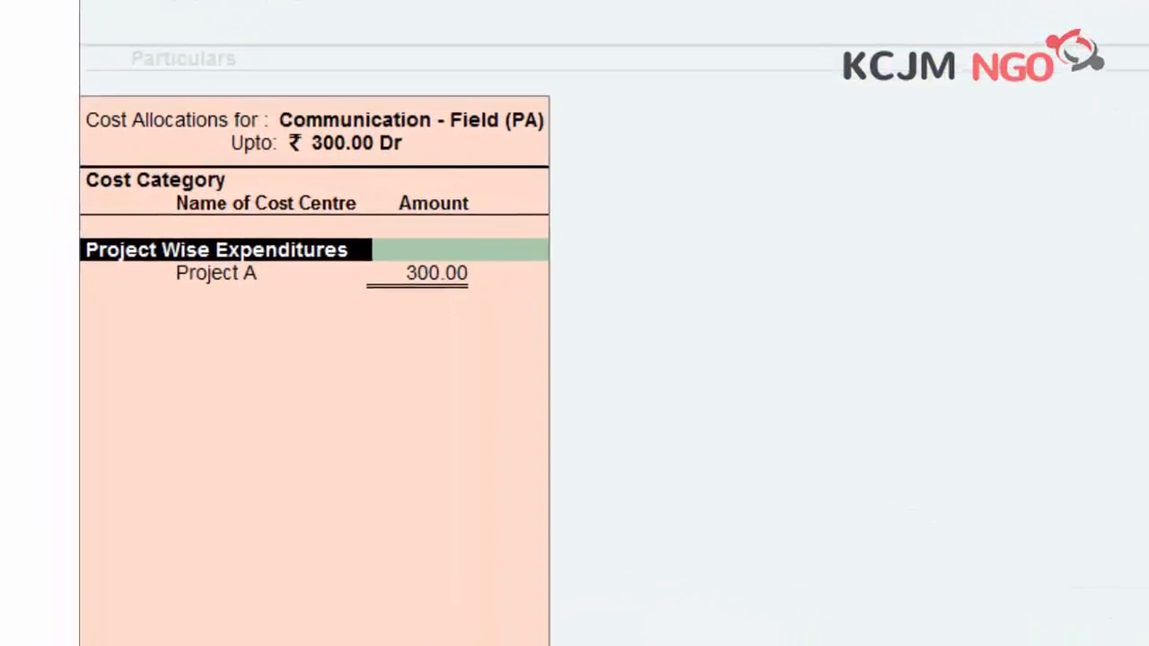
# Allocate the 300 debit to Project A under Project Wise Expenditures and to Telephone Exps under Nature Wise Expenditures.
pyautogui.press('Return')
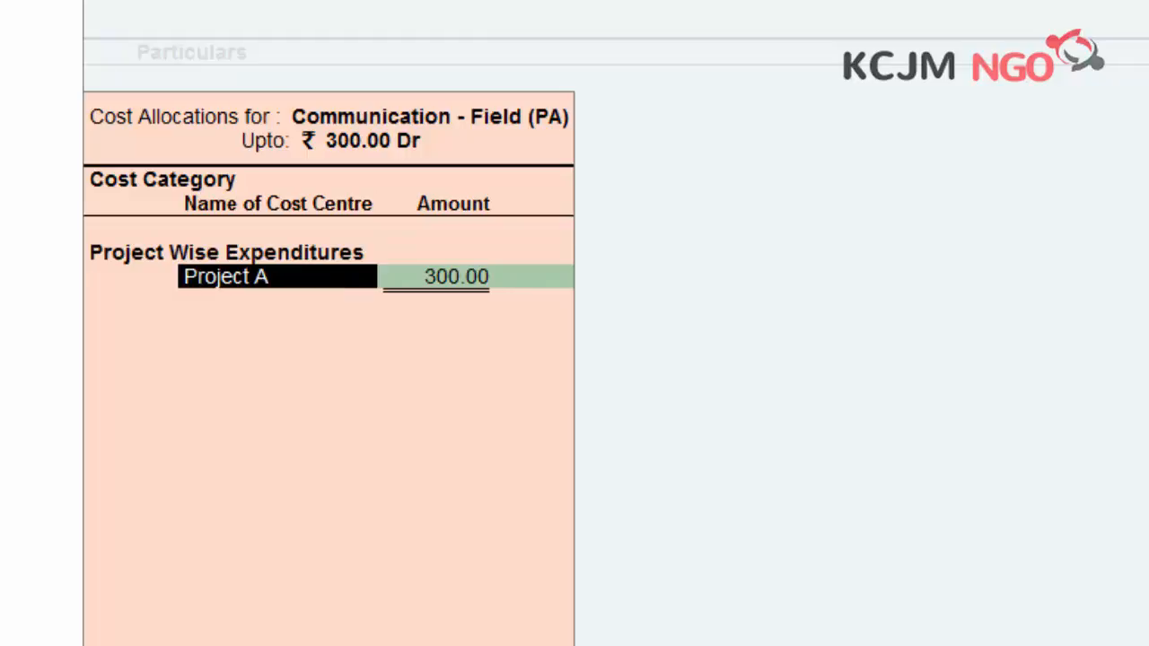
pyautogui.press('Return')
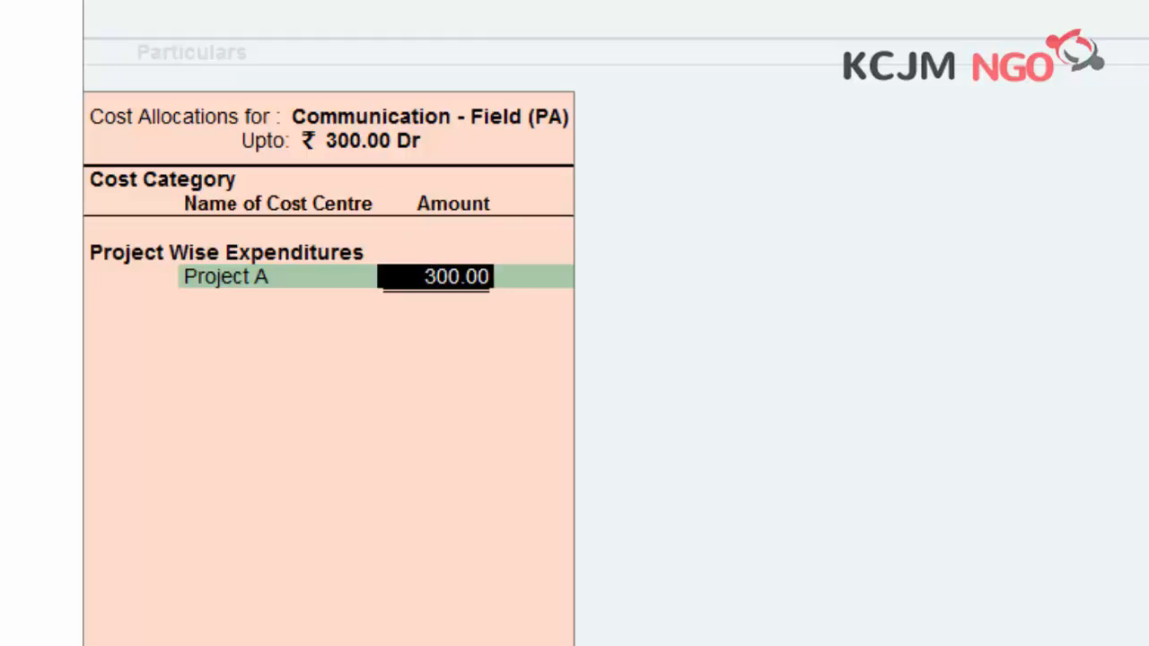
pyautogui.press('Return')
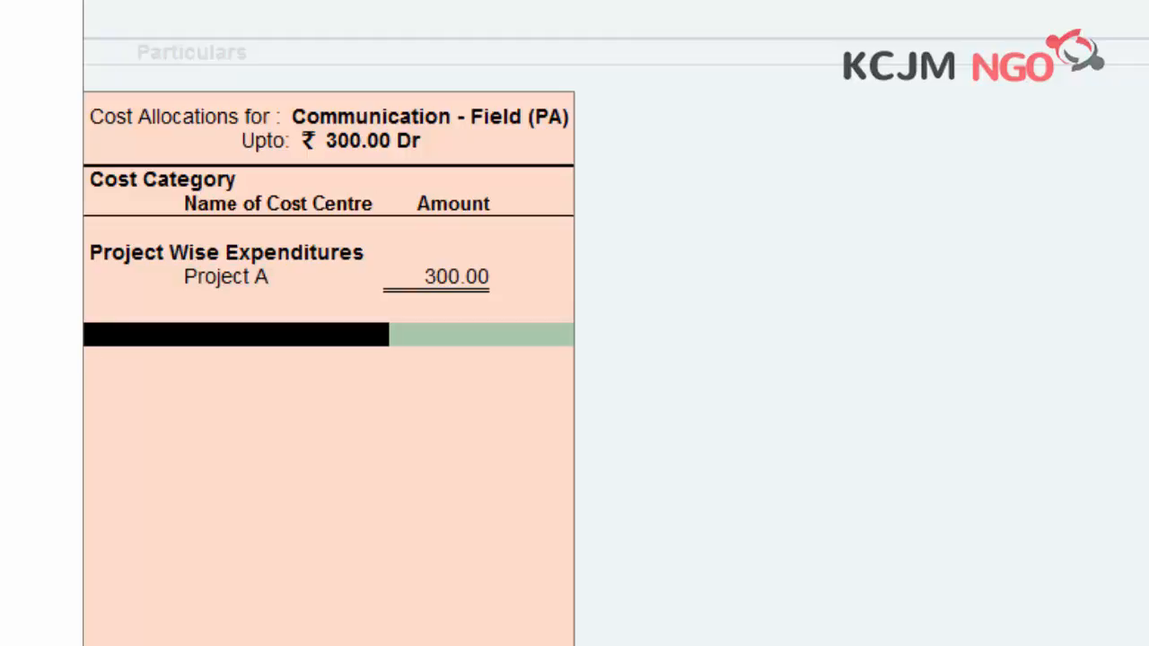
pyautogui.write('Na')
pyautogui.press('Return')
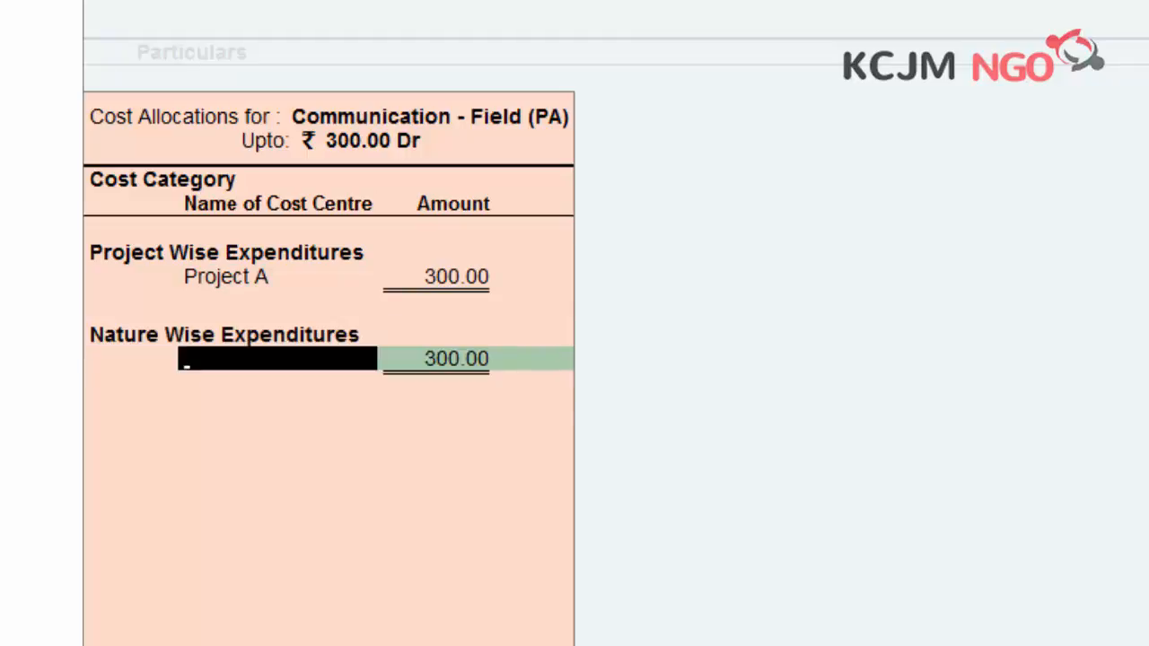
pyautogui.write('T')
pyautogui.press('Return')
pyautogui.press('Return')
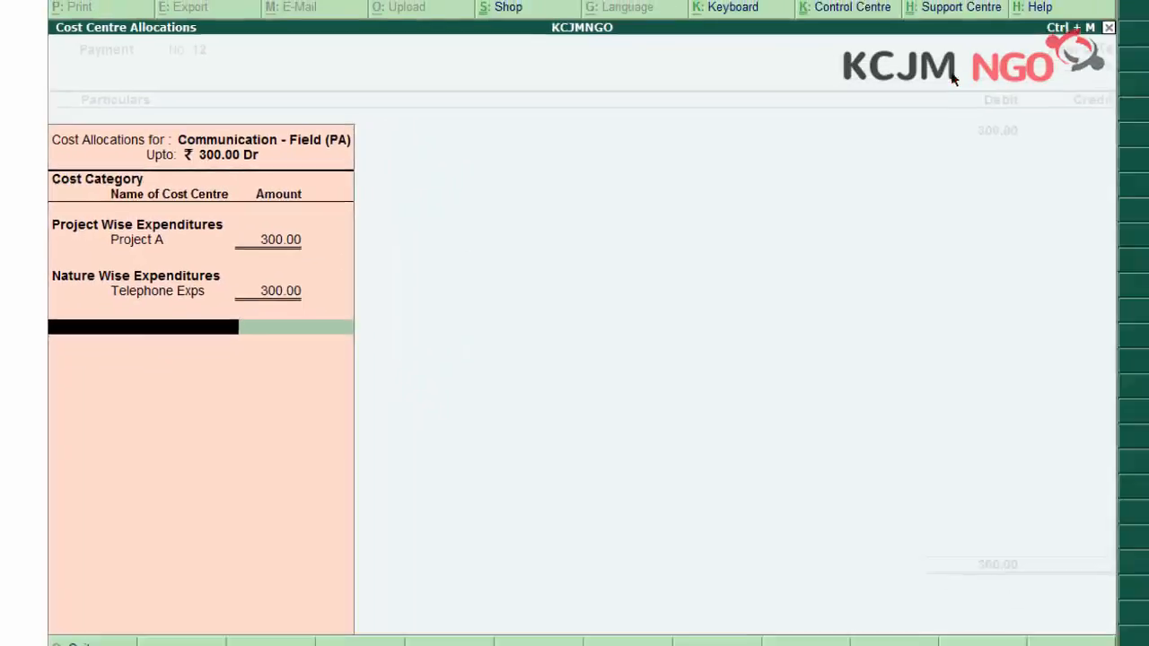
# Credit Cash with 300, accept the payment voucher without a narration, and return to the Gateway of Tally.
pyautogui.press('Return')
pyautogui.press('Return')
pyautogui.press('Return')
pyautogui.press('Return')
pyautogui.press('Return')
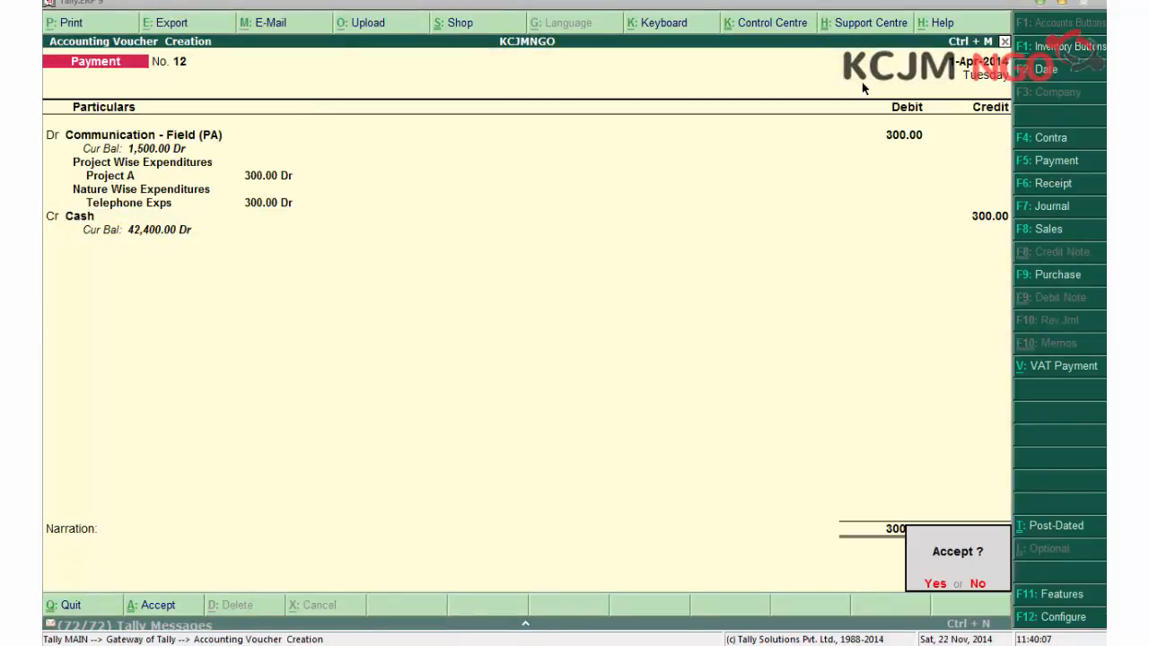
pyautogui.press('Return')
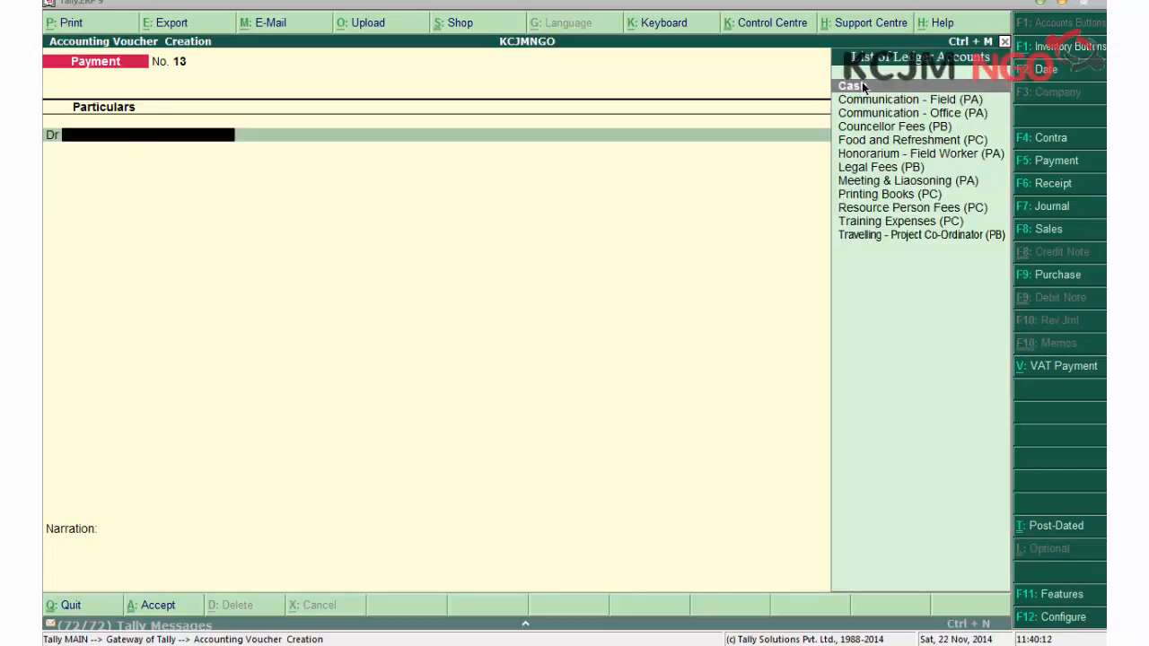
pyautogui.press('Escape')
pyautogui.press('y')
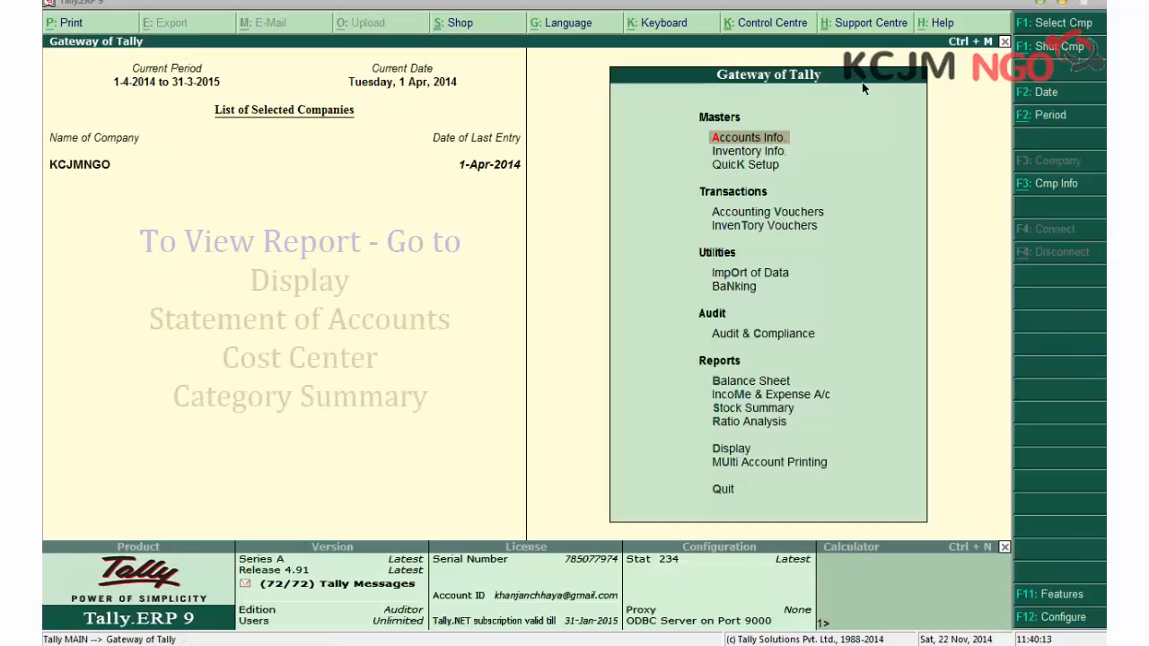
# Display the cost centre Category Summary report from the statements of accounts.
pyautogui.press('Down')
pyautogui.press('Down')
pyautogui.press('Down')
pyautogui.press('Down')
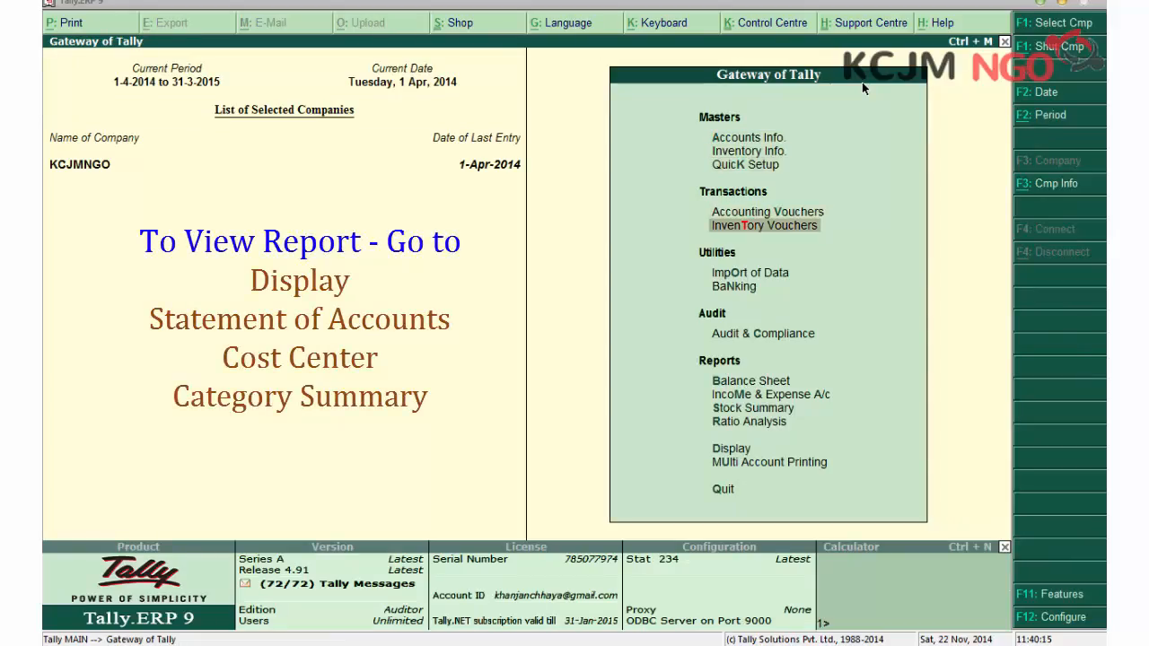
pyautogui.press('Down')
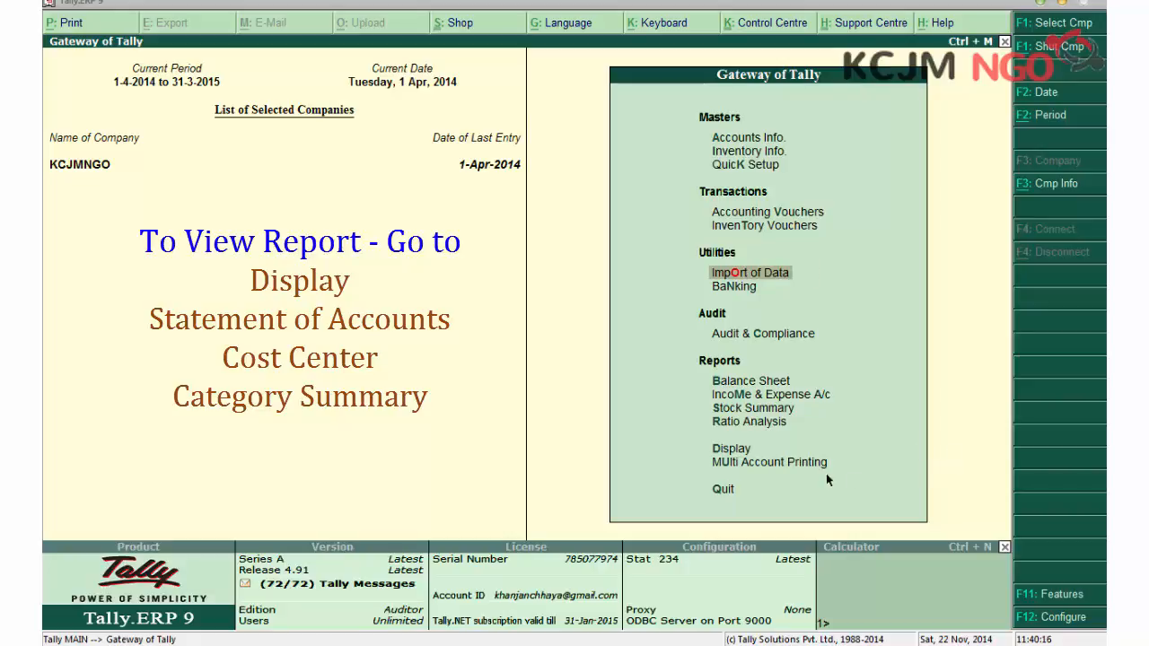
pyautogui.click(738, 453)
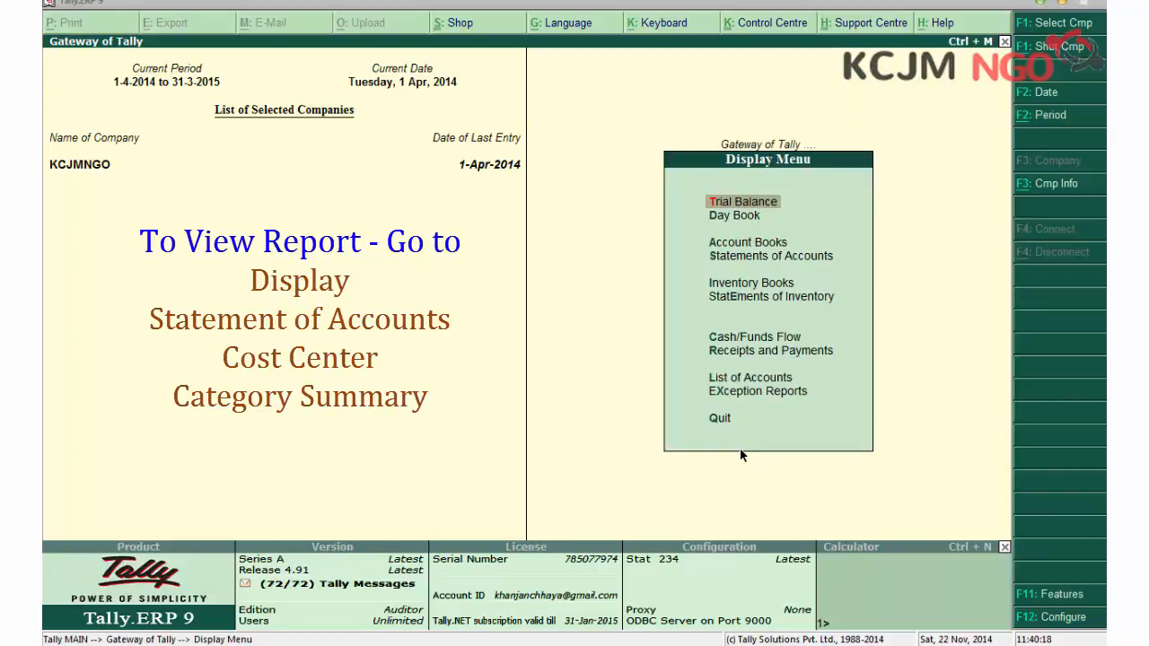
pyautogui.click(745, 257)
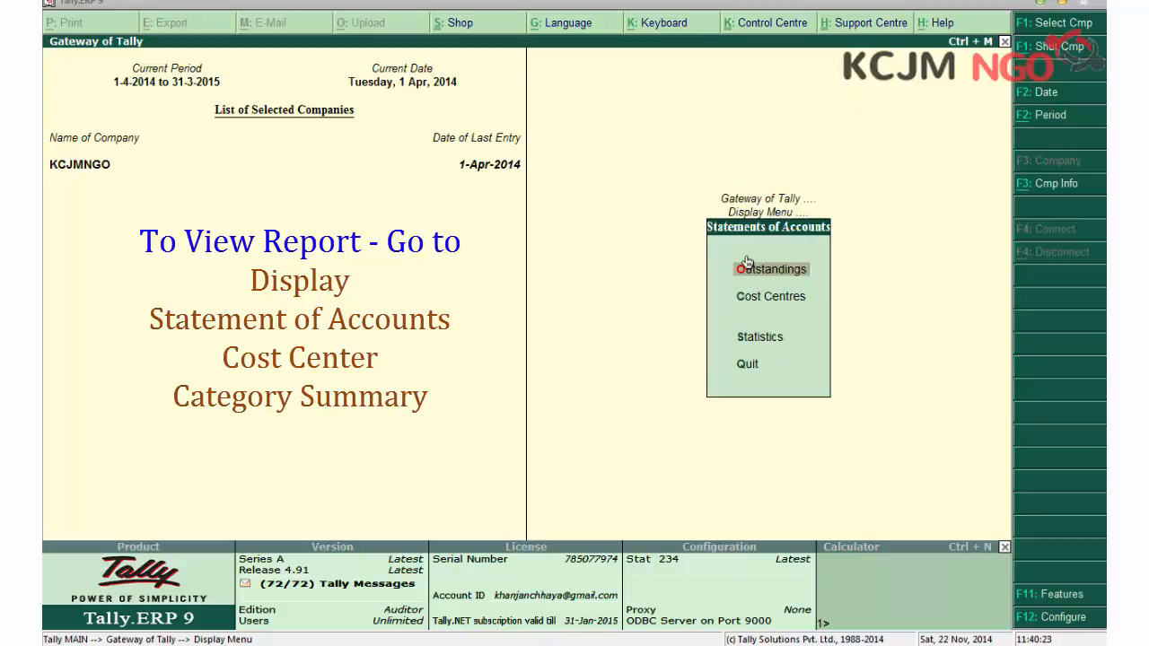
pyautogui.click(770, 301)
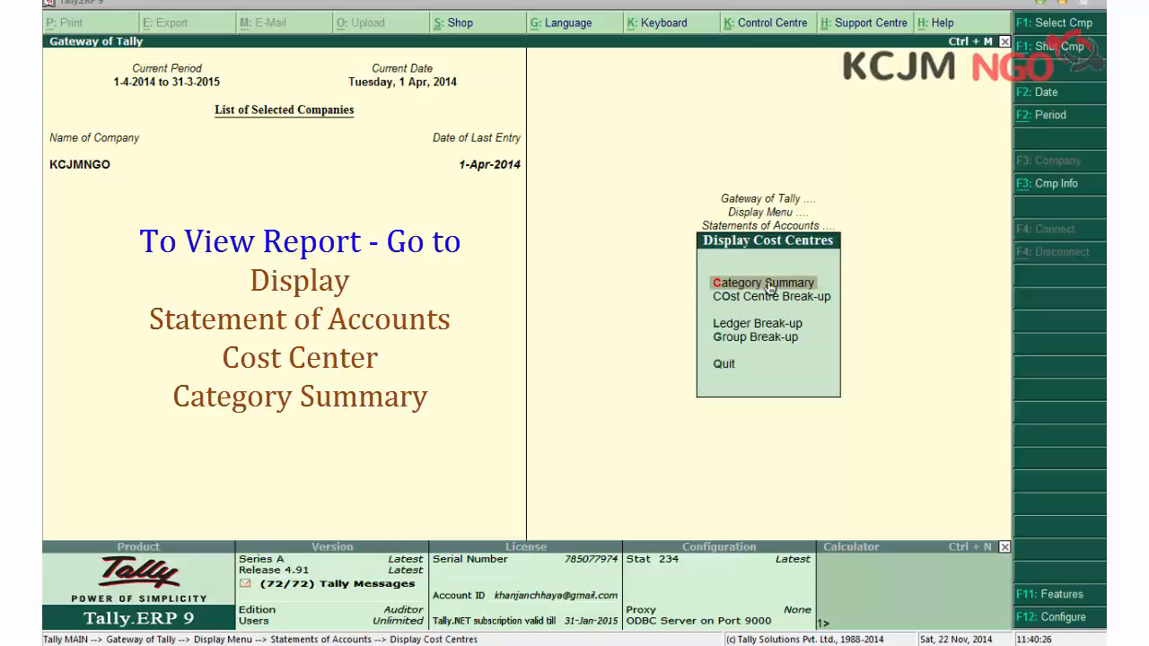
pyautogui.click(769, 283)
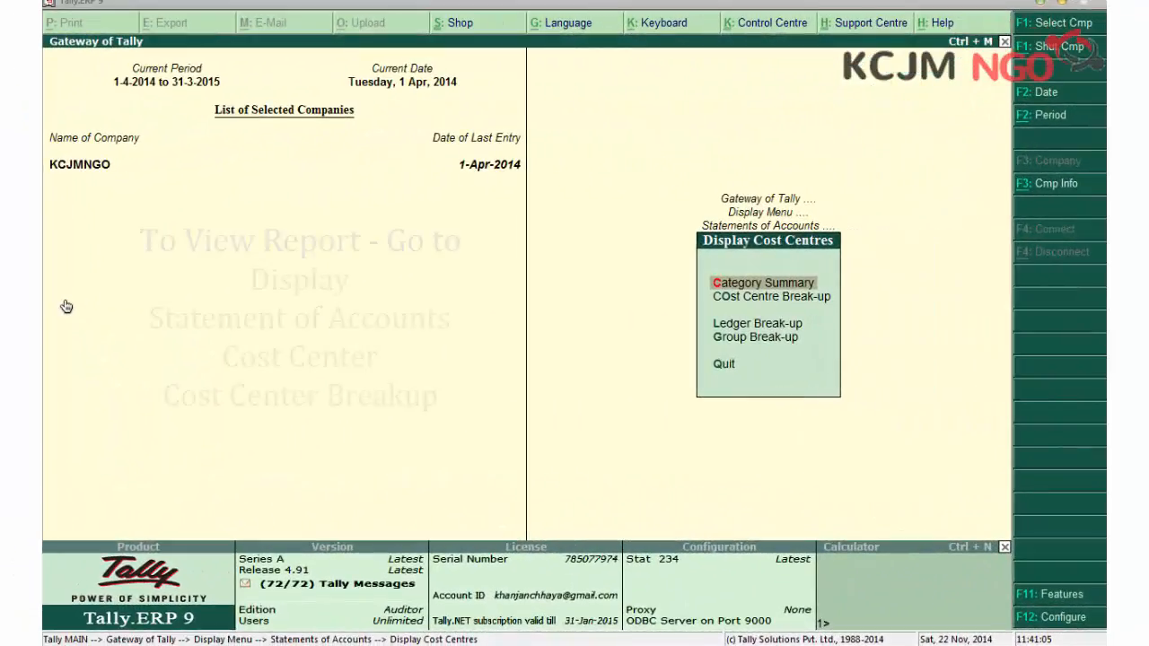
# Display the Cost Centre Break-up for Project A and expand Project A Expenses to show its ledgers.
pyautogui.press('Down')
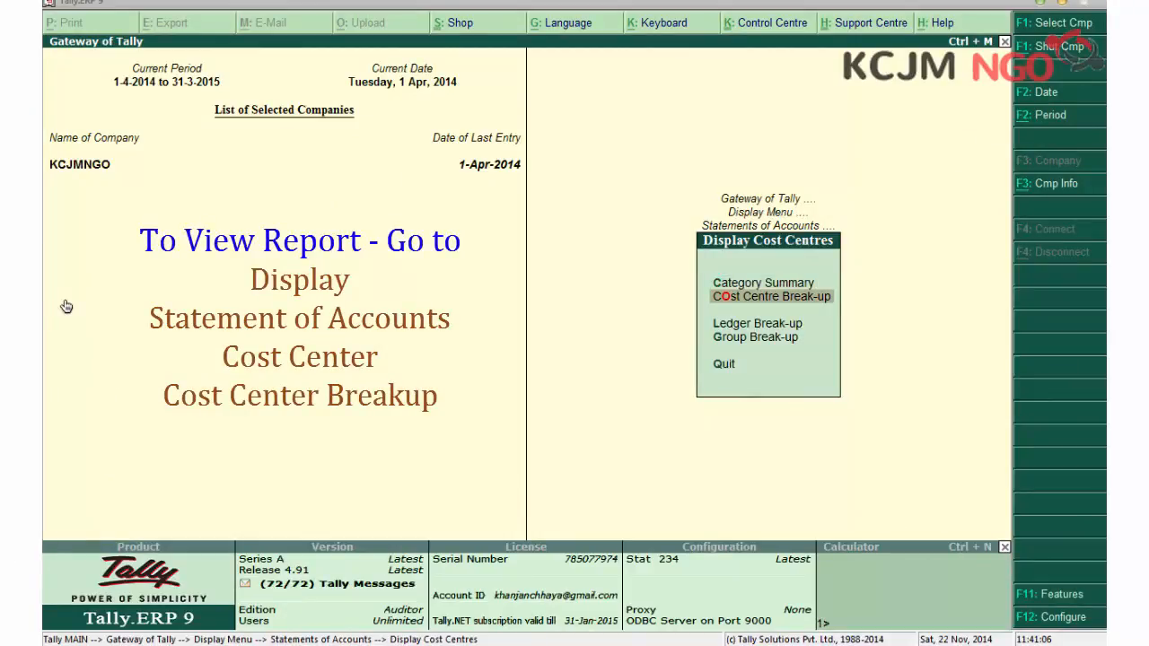
pyautogui.press('Return')
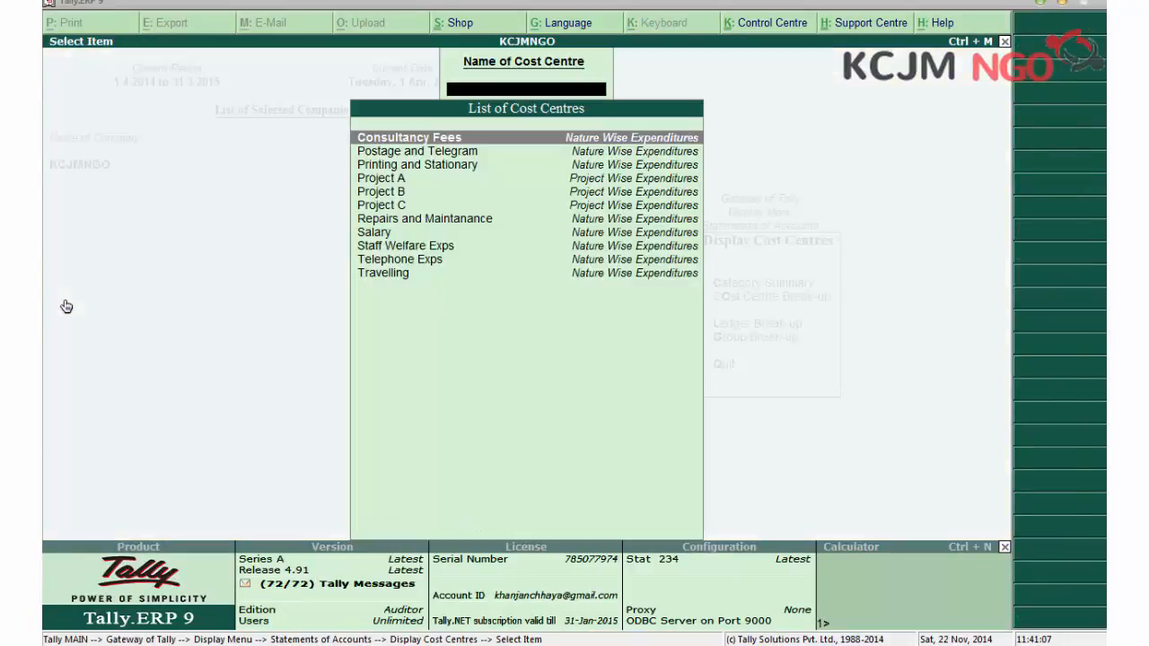
pyautogui.write('Proje')
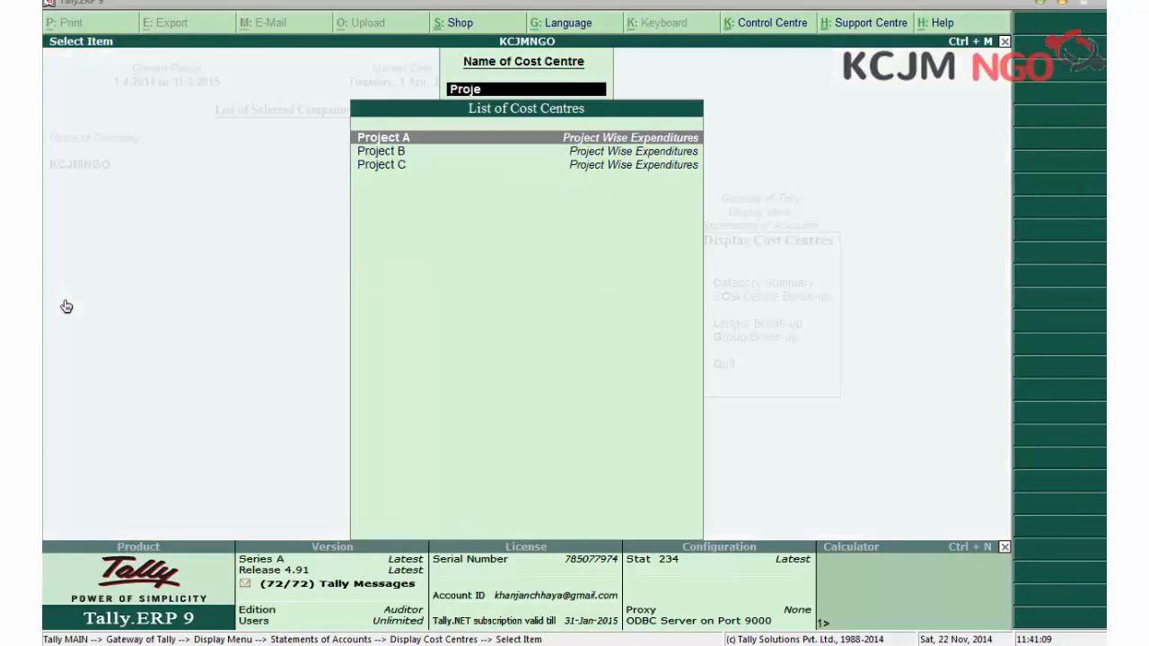
pyautogui.press('Return')
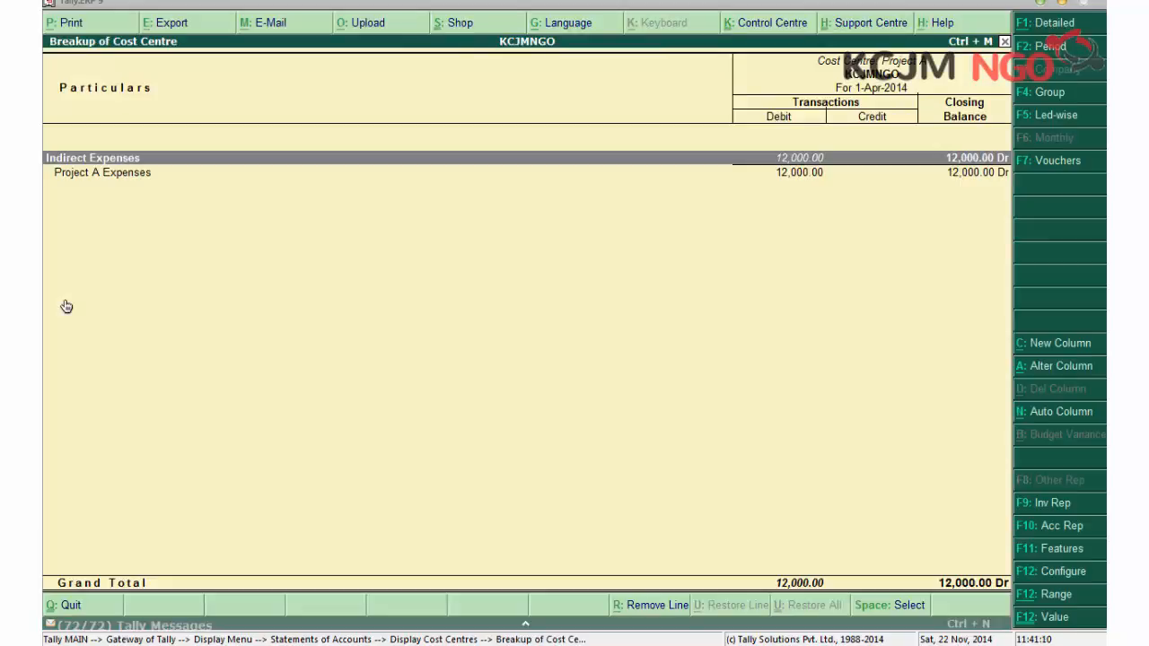
pyautogui.press('Down')
pyautogui.hotkey('shift', 'Return')
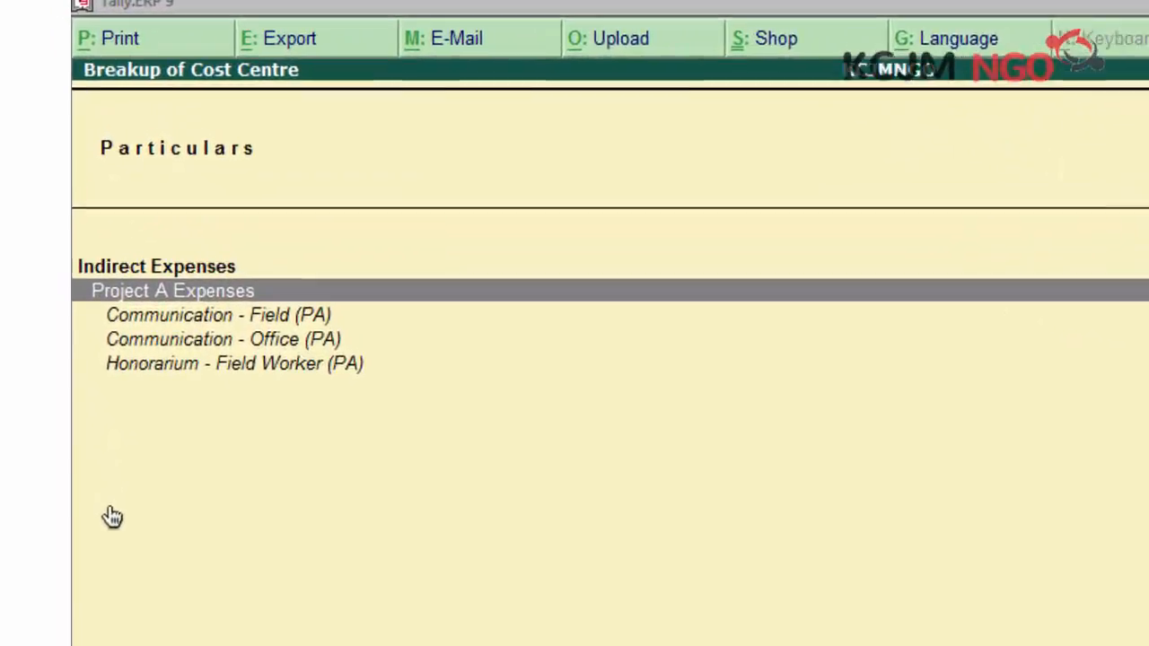